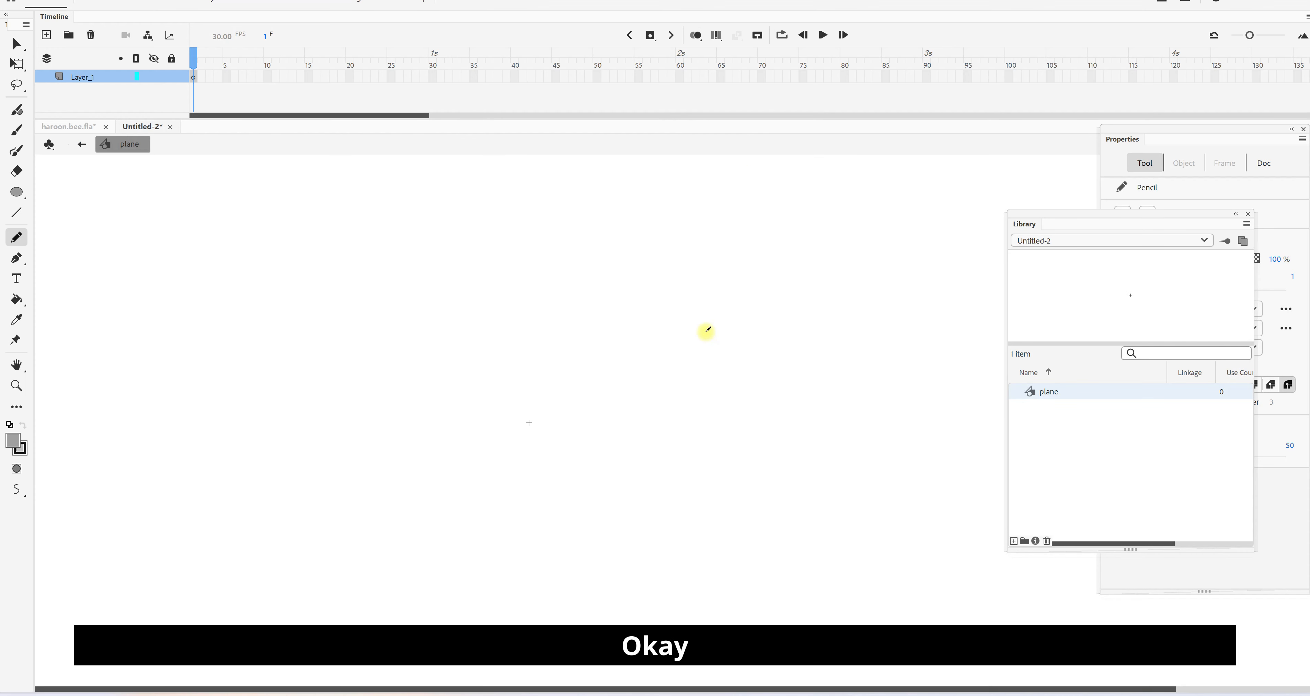
- Draw the plane's outline in pencil: a long rounded fuselage, a tall pointed tail fin and a slanted wing across the body
mouse_move(438, 410)
left_mouse_down()
mouse_move(503, 394)
mouse_move(669, 404)
mouse_move(559, 442)
mouse_move(465, 444)
mouse_move(432, 432)
mouse_move(436, 407)
left_mouse_up()
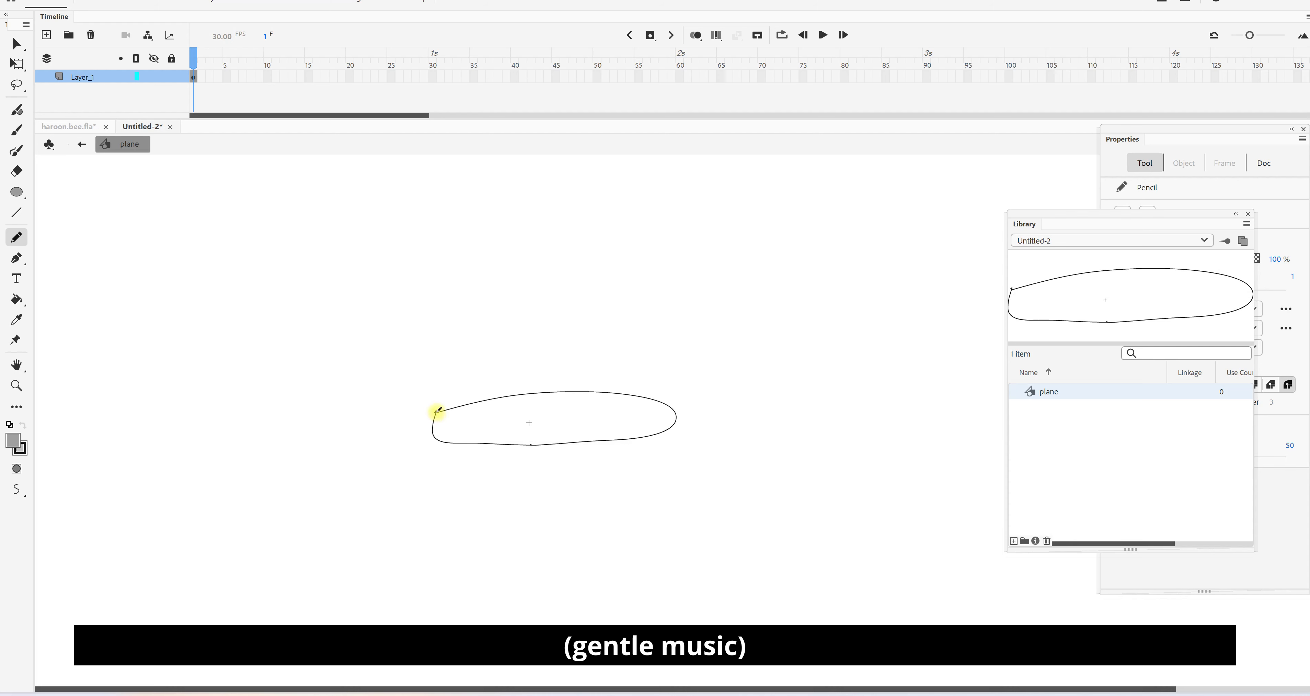
mouse_move(433, 436)
left_mouse_down()
mouse_move(421, 340)
mouse_move(444, 412)
left_mouse_up()
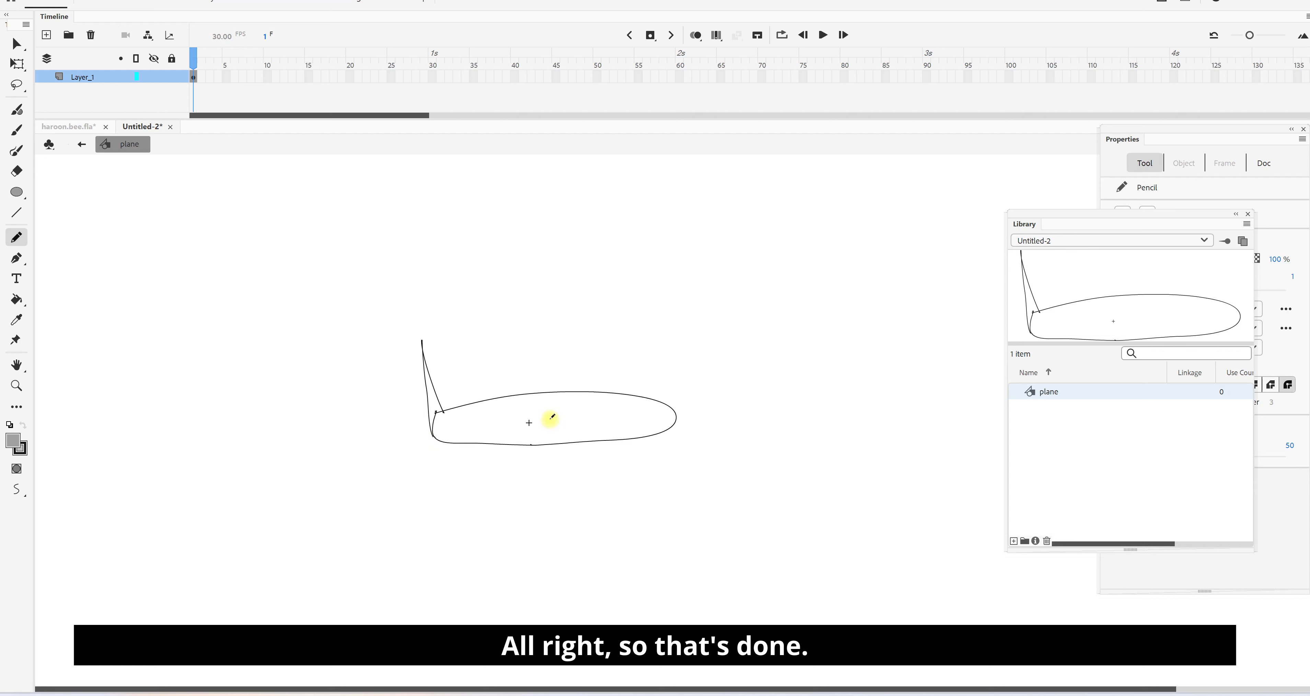
mouse_move(543, 417)
left_mouse_down()
mouse_move(568, 417)
mouse_move(481, 477)
mouse_move(498, 444)
mouse_move(548, 414)
left_mouse_up()
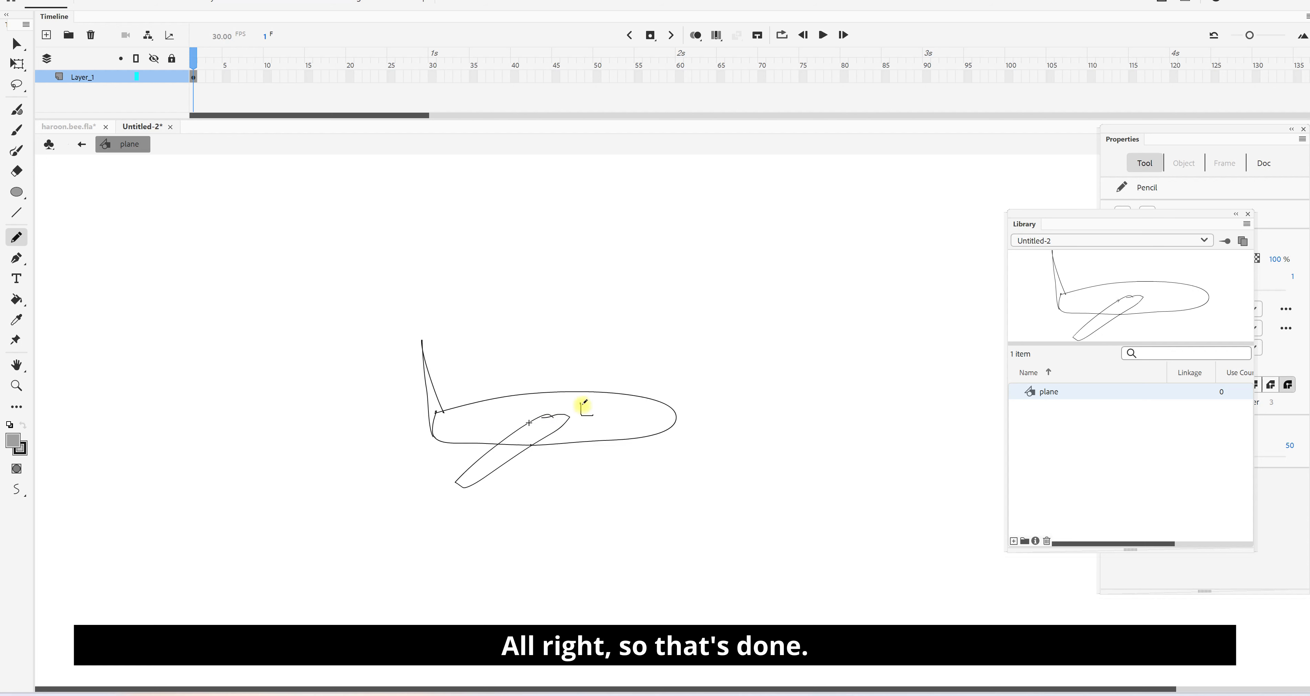
- Draw a curved cockpit line across the plane's nose and two pairs of small square windows, one pair on each side of the wing
left_click_drag(583, 402, 582, 404)
left_click_drag(605, 403, 601, 405)
left_click_drag(650, 395, 649, 397)
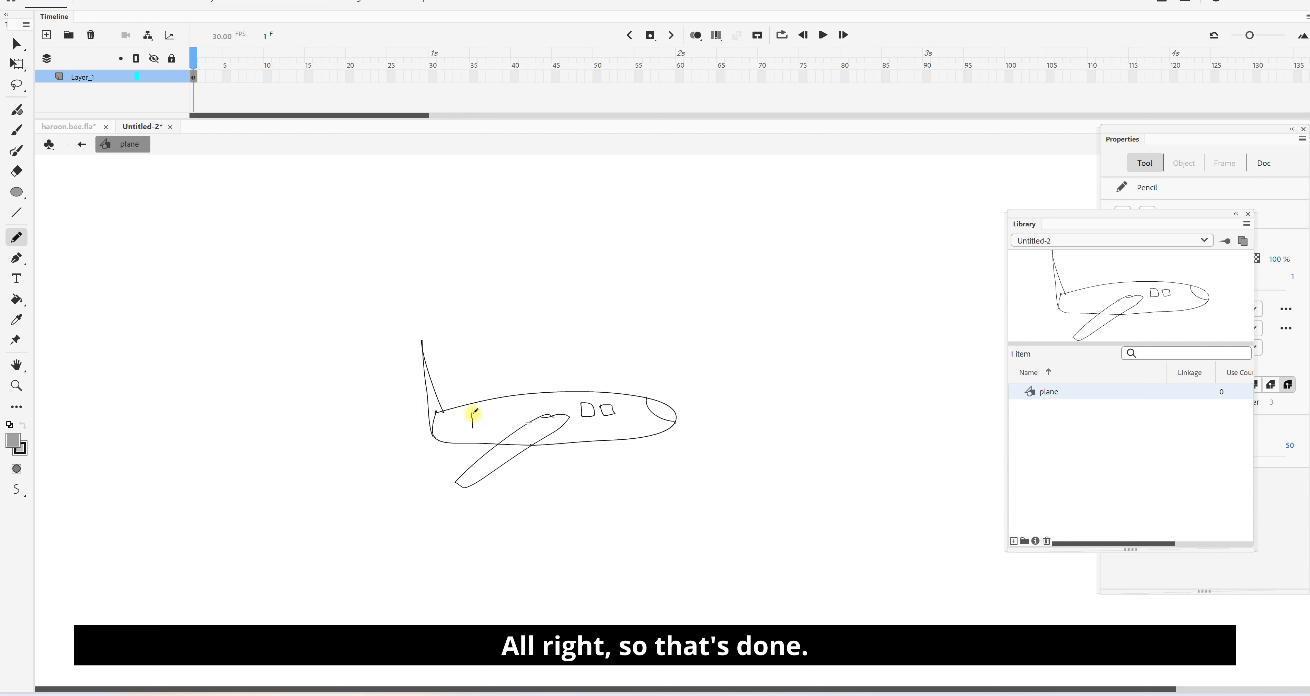
left_click_drag(473, 412, 499, 405)
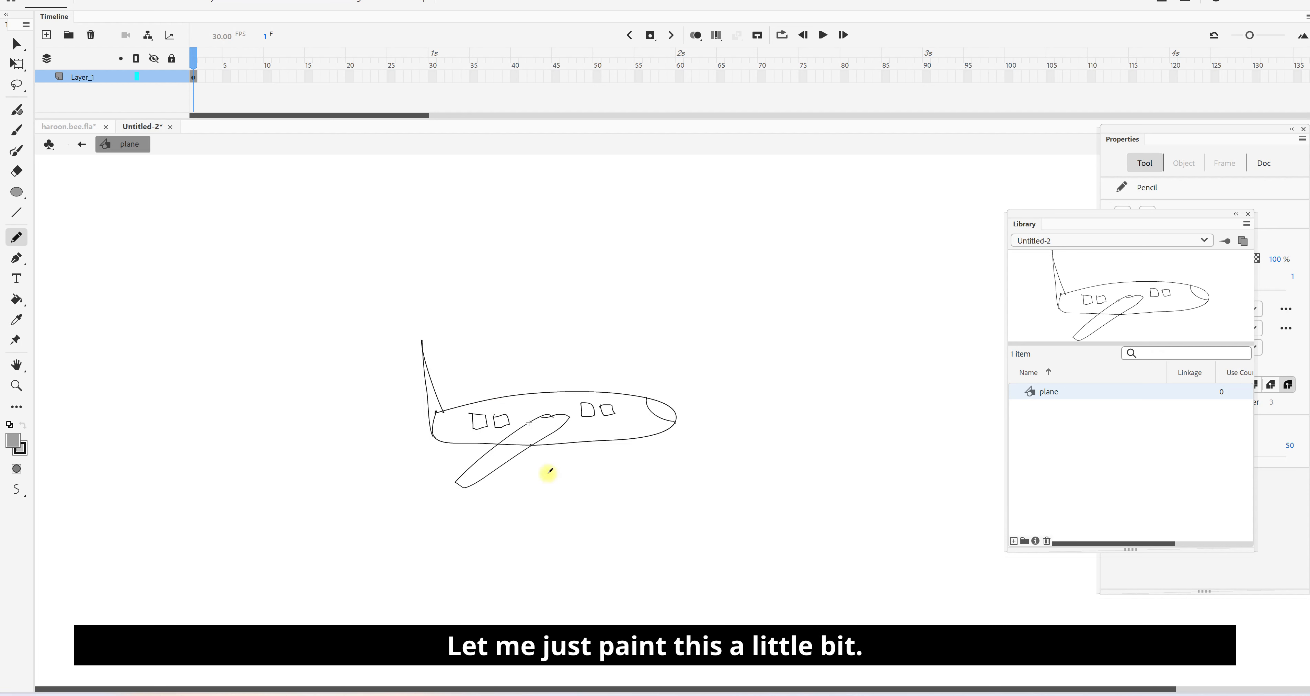
- Fill the fuselage with grey #999999 and the wing and nose with a lighter grey using the Paint Bucket
left_click(23, 305)
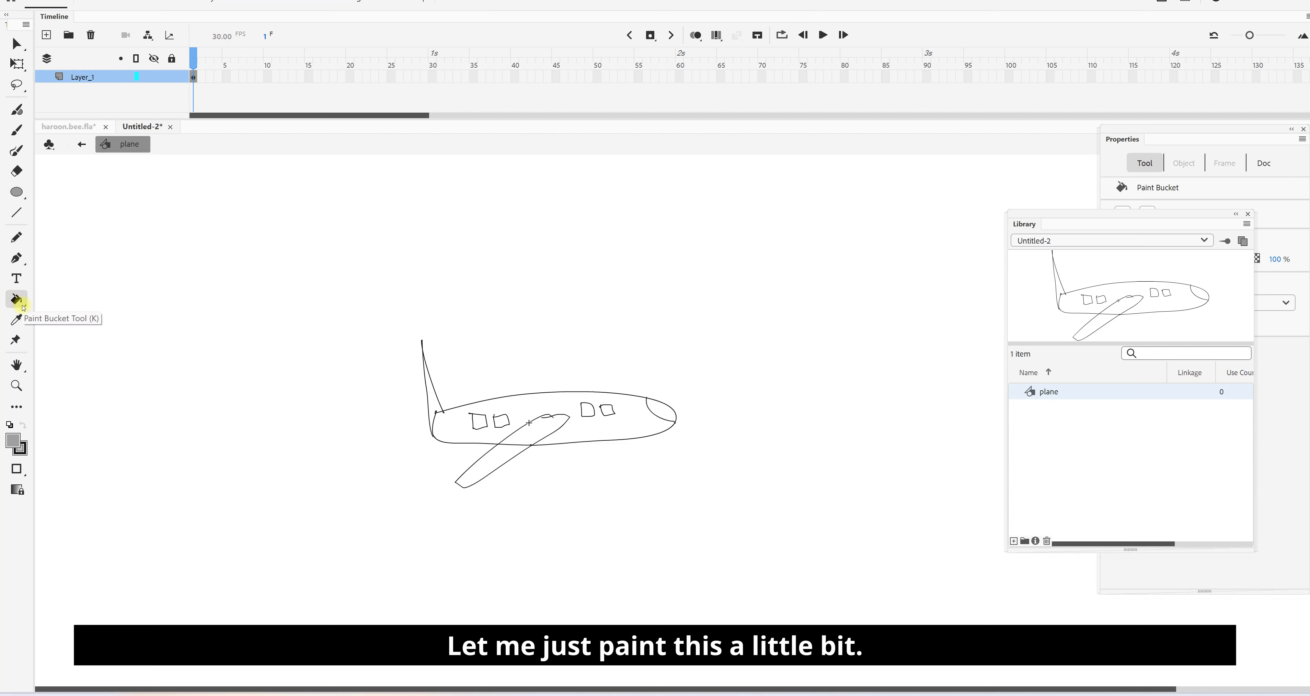
left_click(591, 436)
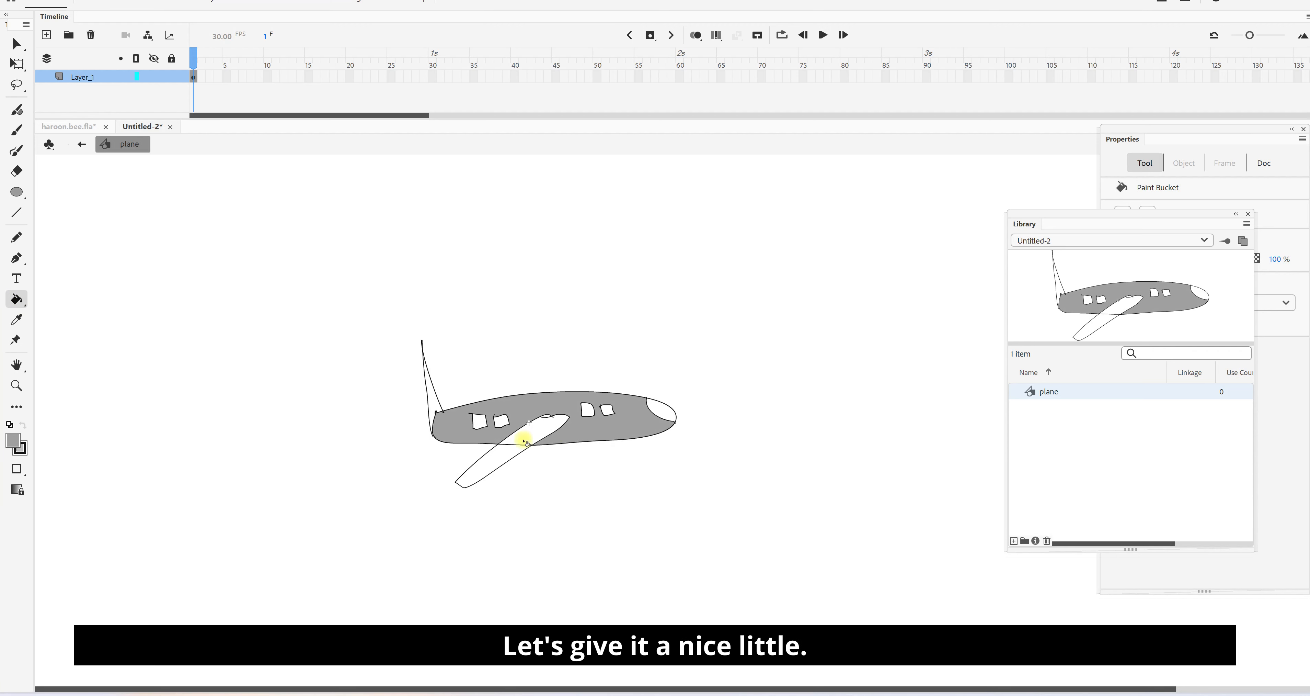
left_click(13, 441)
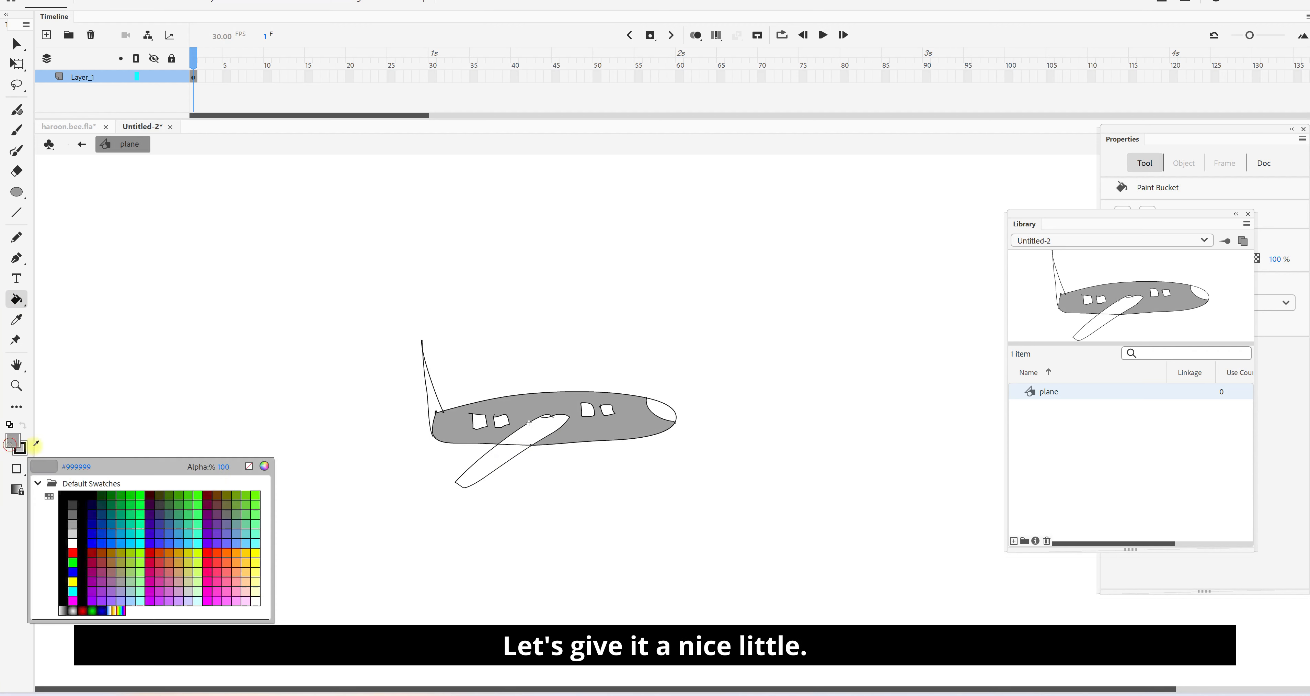
left_click(73, 531)
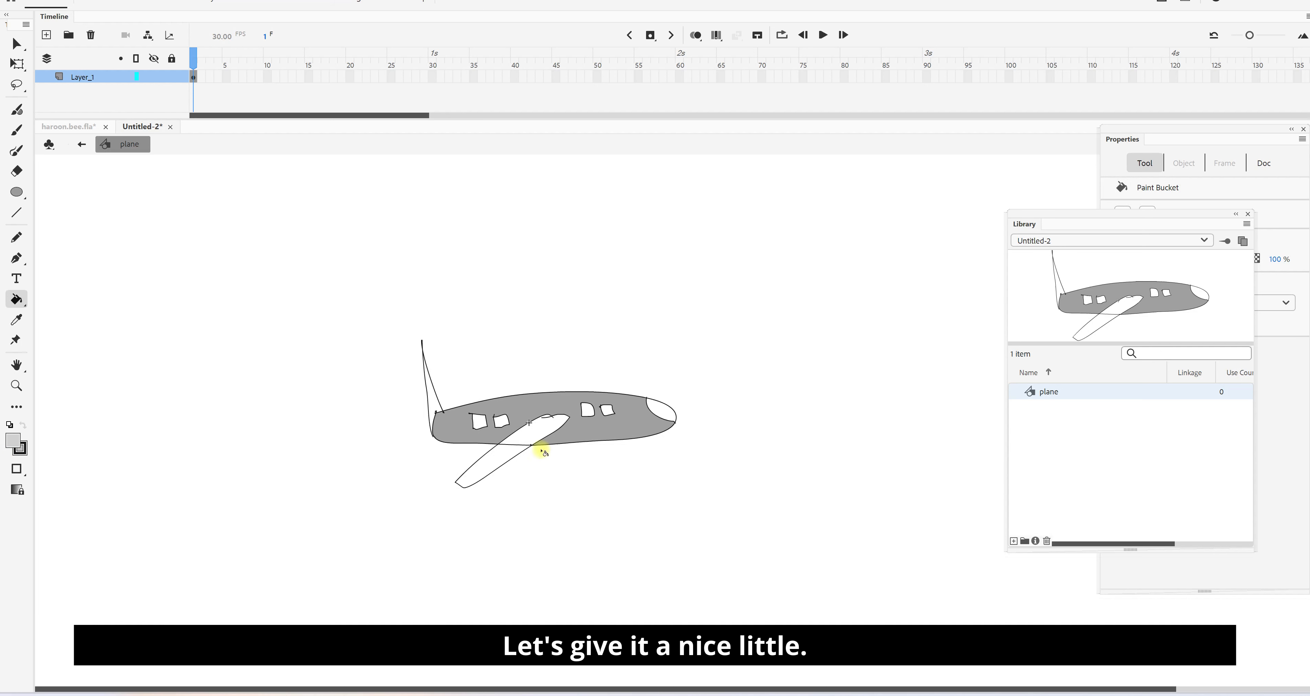
left_click(546, 432)
left_click(505, 464)
left_click(663, 416)
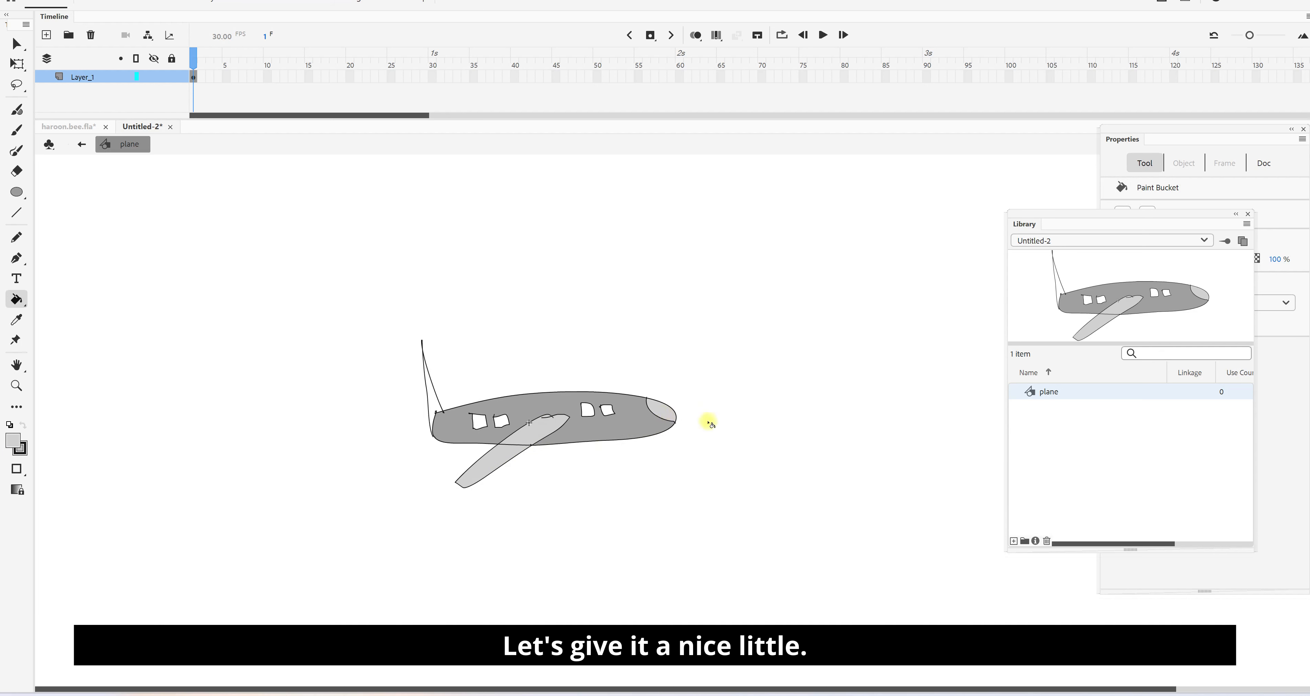
- Fill the tail fin with the fuselage's medium grey using the Paint Bucket with Close Large Gaps
left_click(11, 442)
left_click(72, 504)
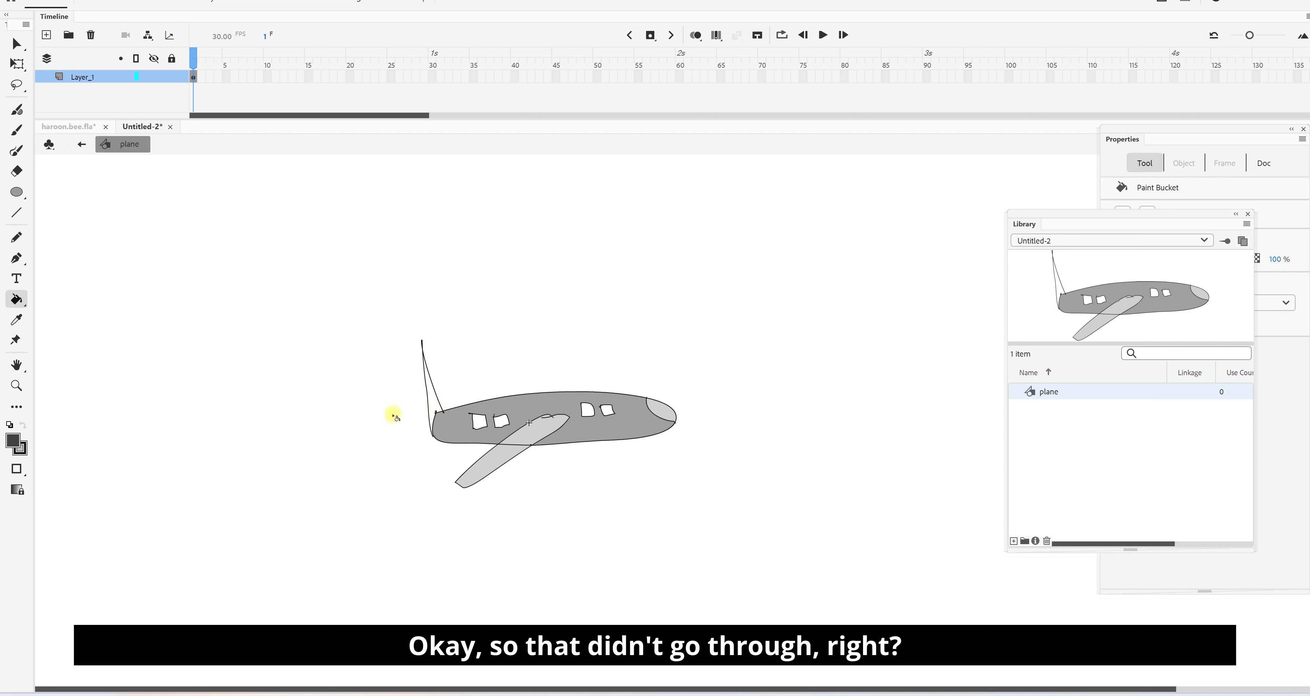
left_click(13, 441)
left_click(76, 514)
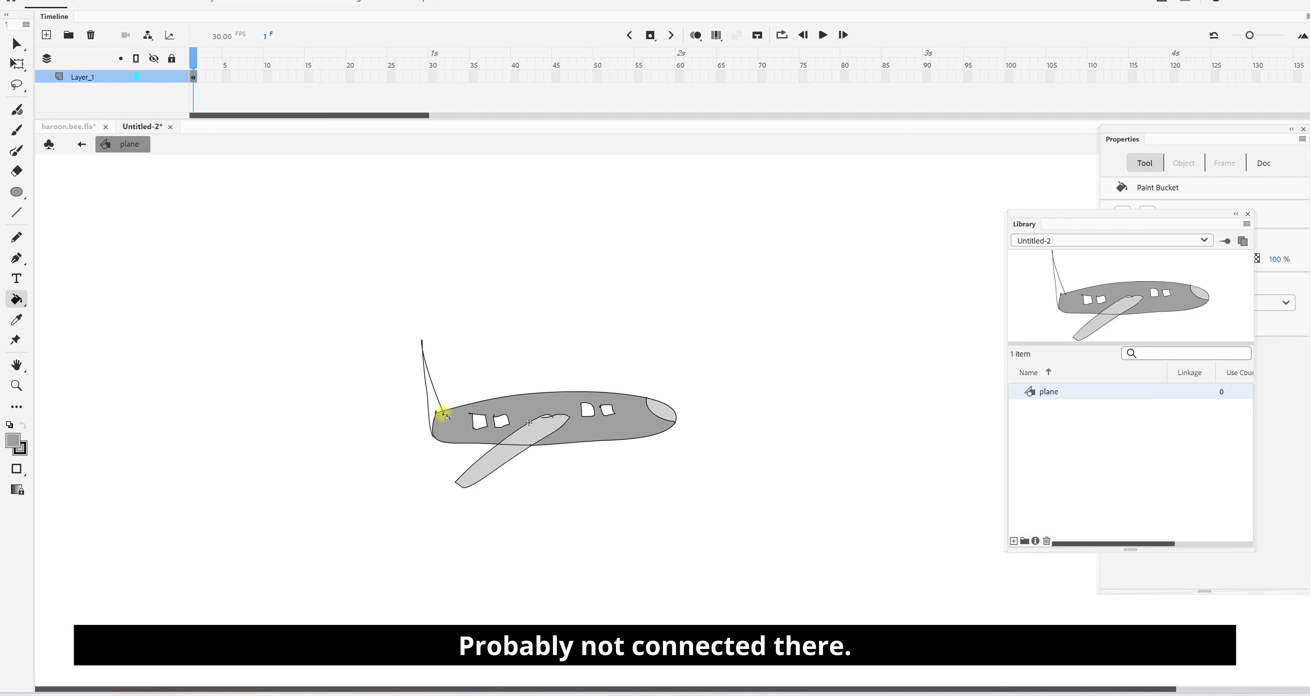
left_click(16, 469)
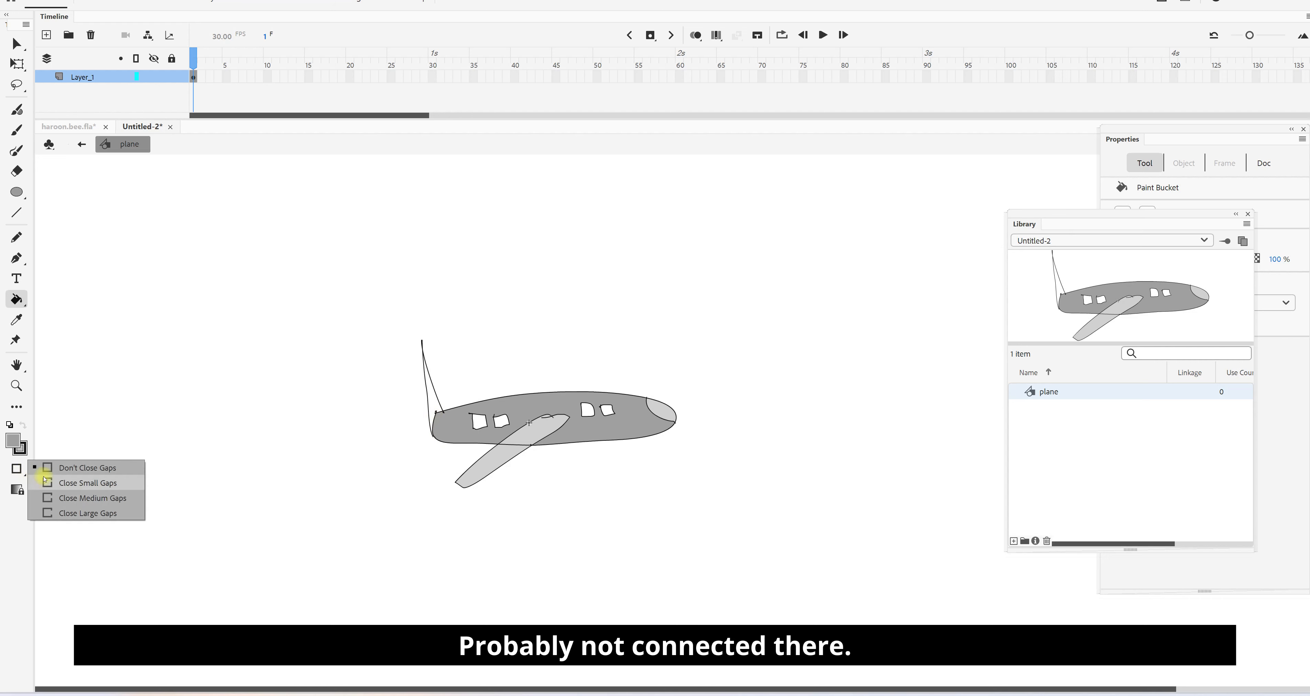
left_click(97, 514)
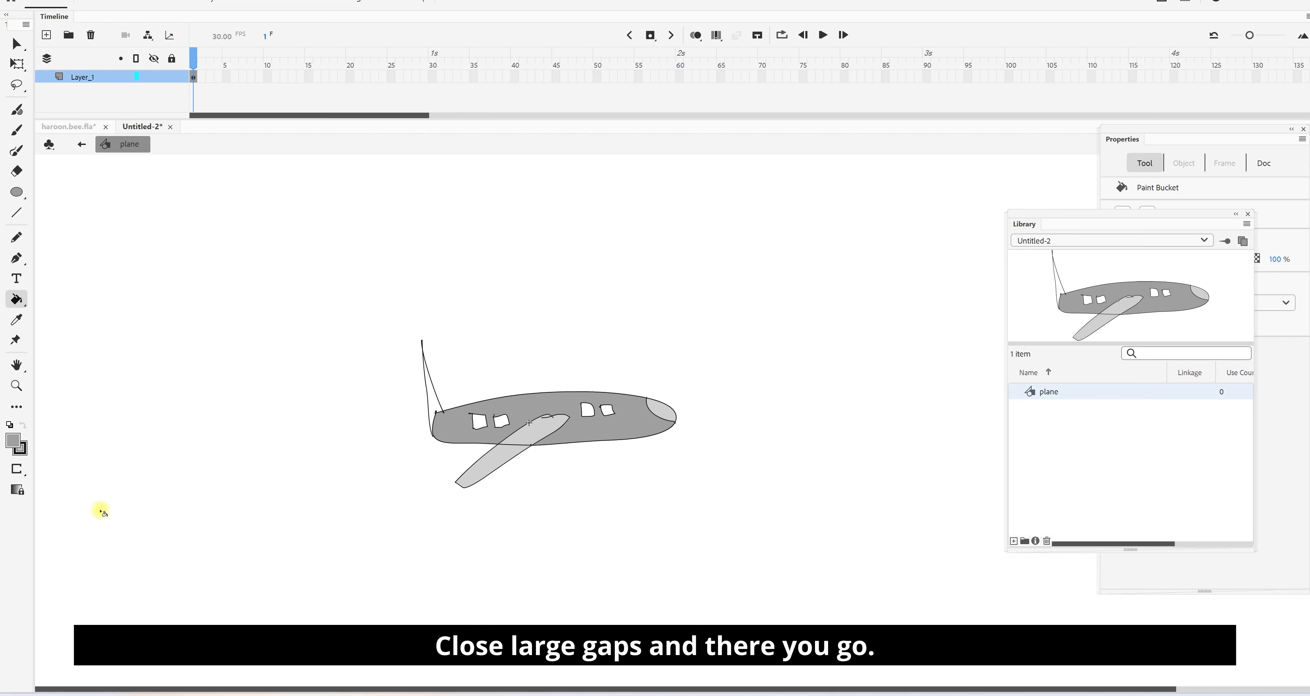
left_click(436, 410)
left_click(428, 373)
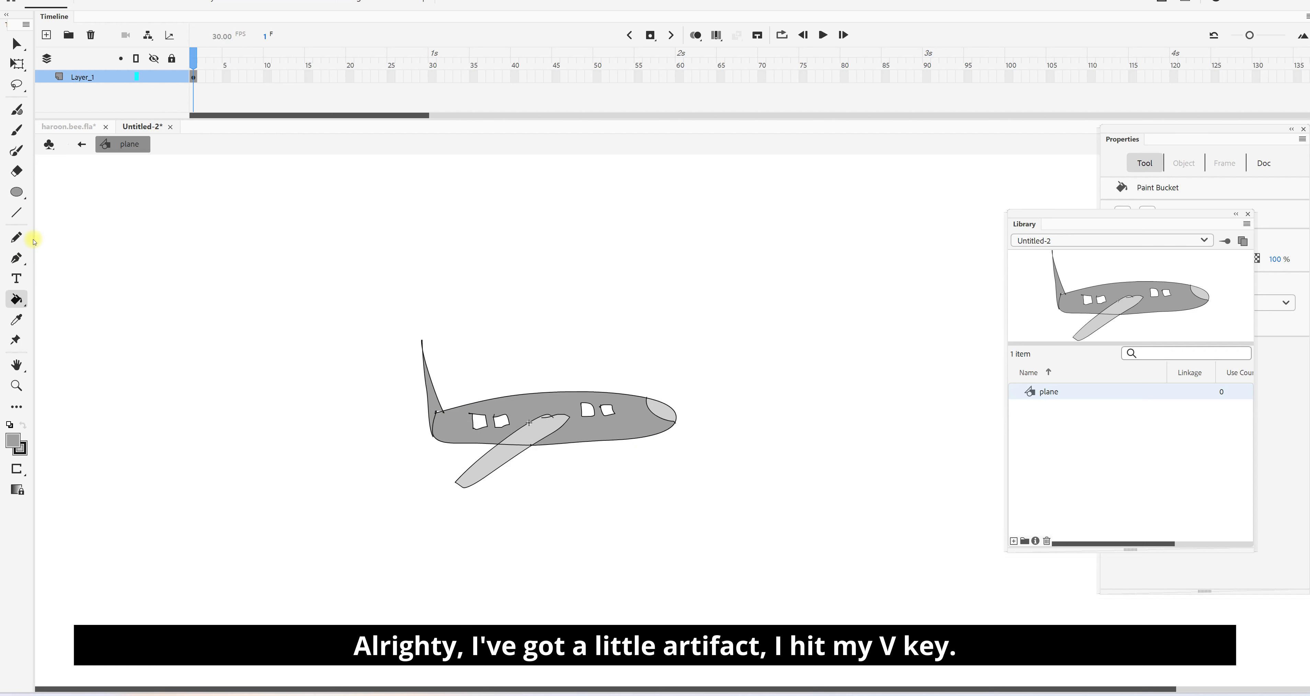
- Delete the stray piece of fuselage outline that crosses the wing
key("v")
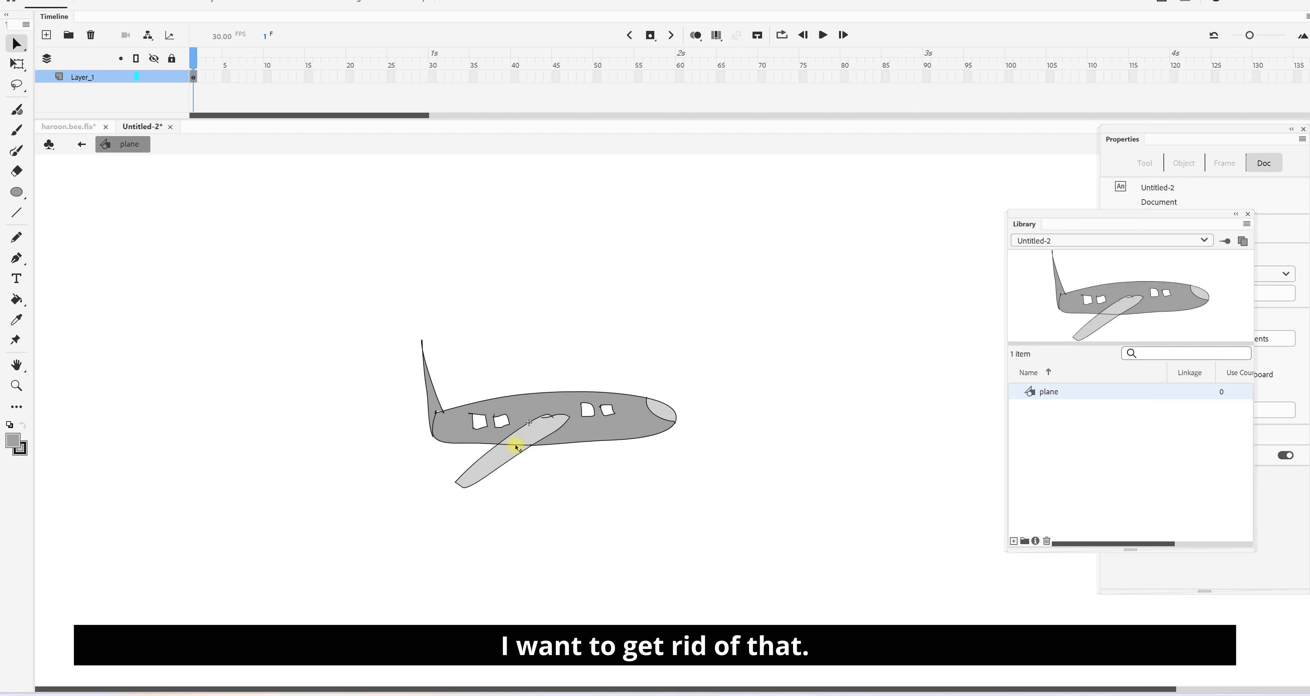
left_click(521, 446)
key("Delete")
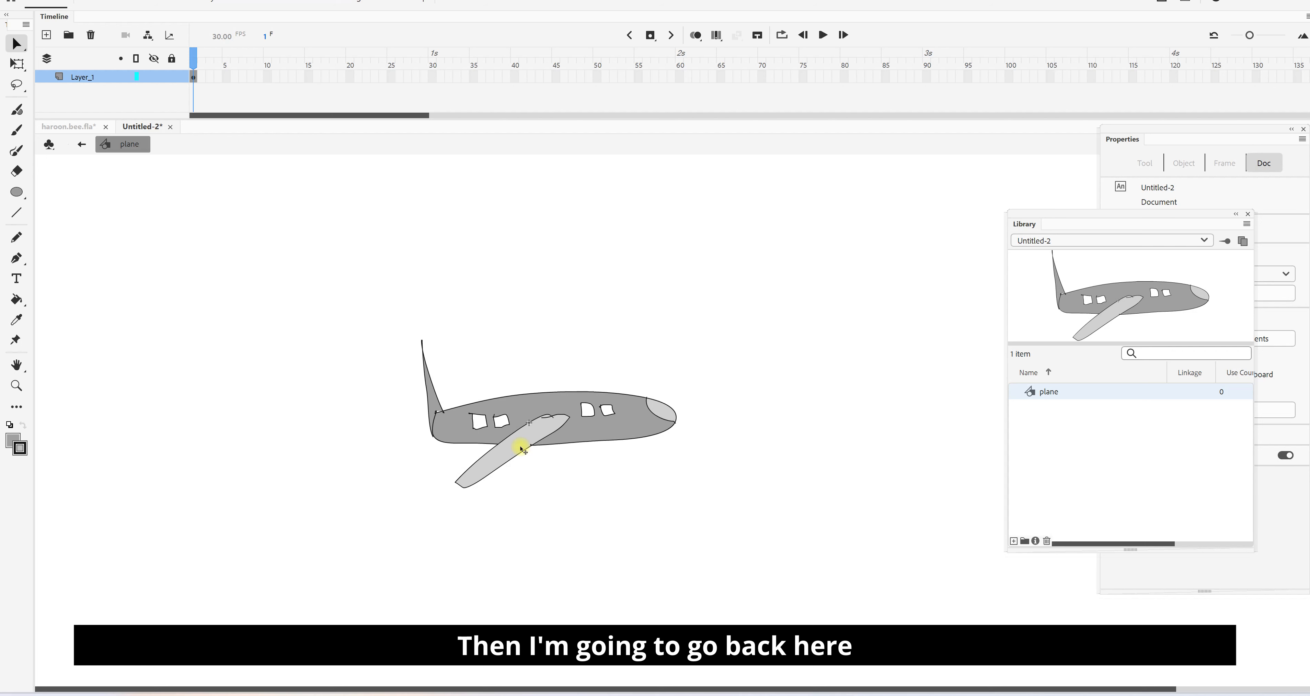
- Return to Scene 1, place the plane symbol, and scale it to about half size just outside the stage's lower left edge
left_click(80, 145)
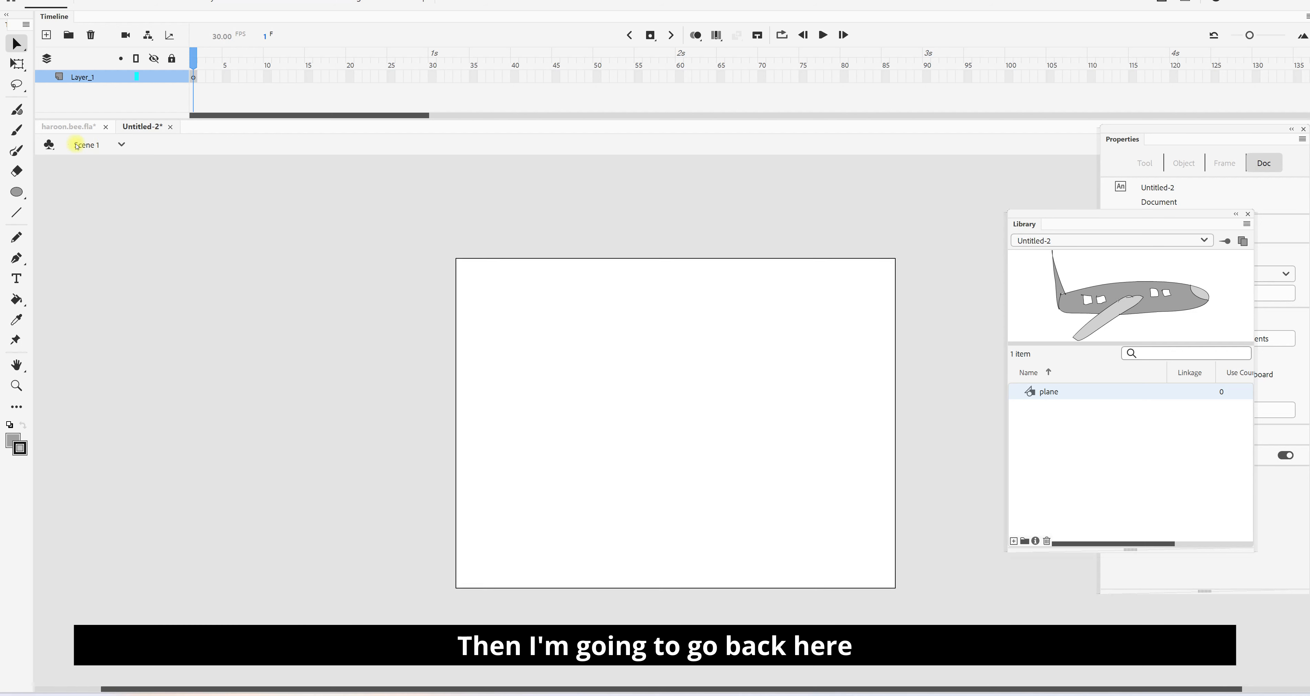
left_click_drag(1140, 297, 475, 487)
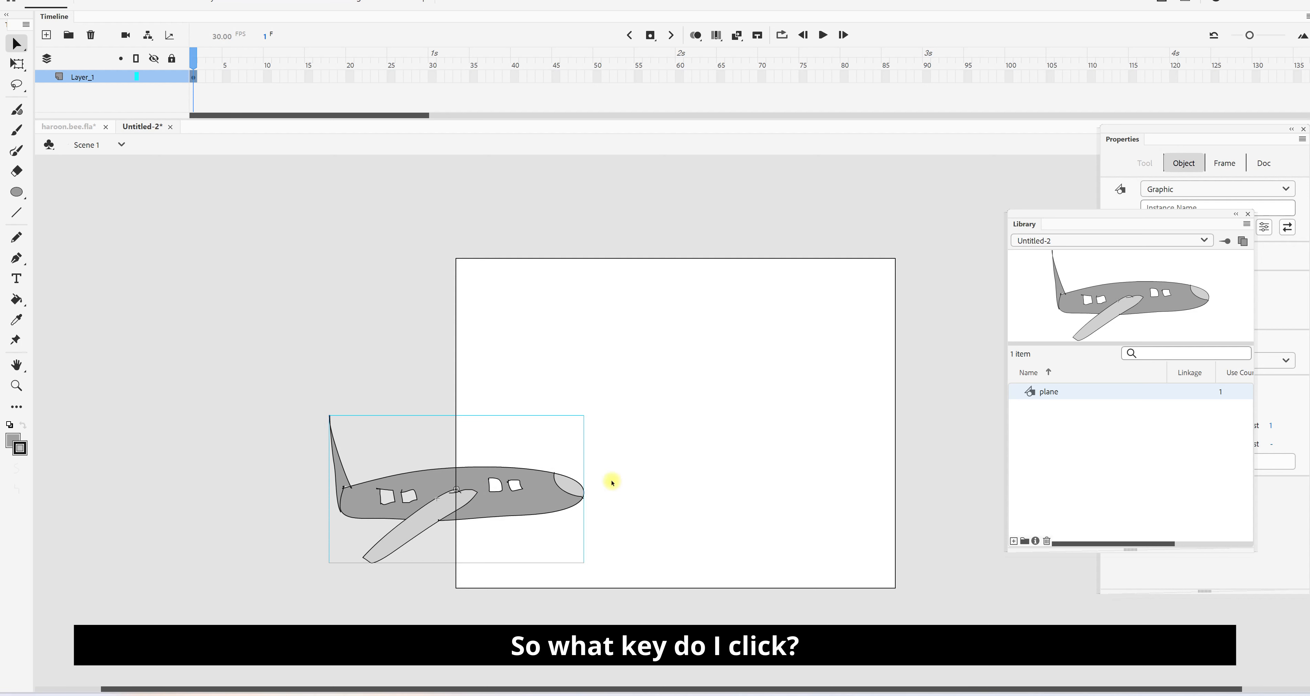
key("q")
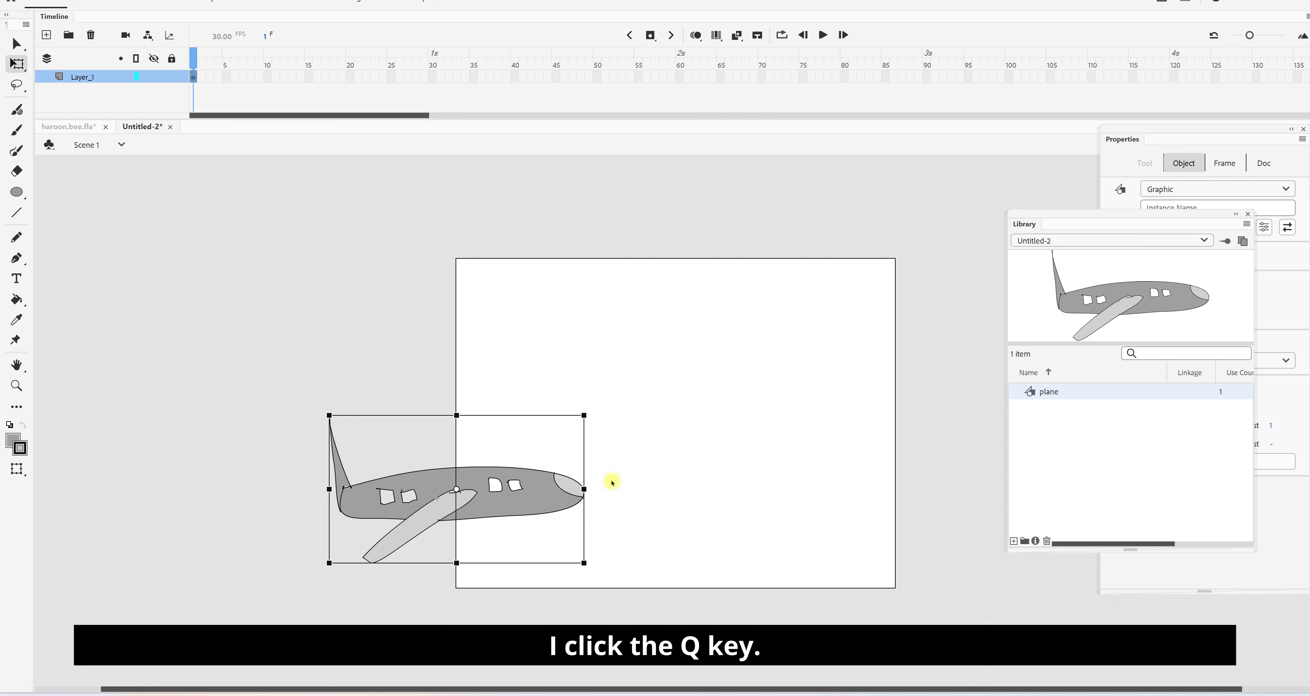
left_click_drag(584, 563, 425, 544)
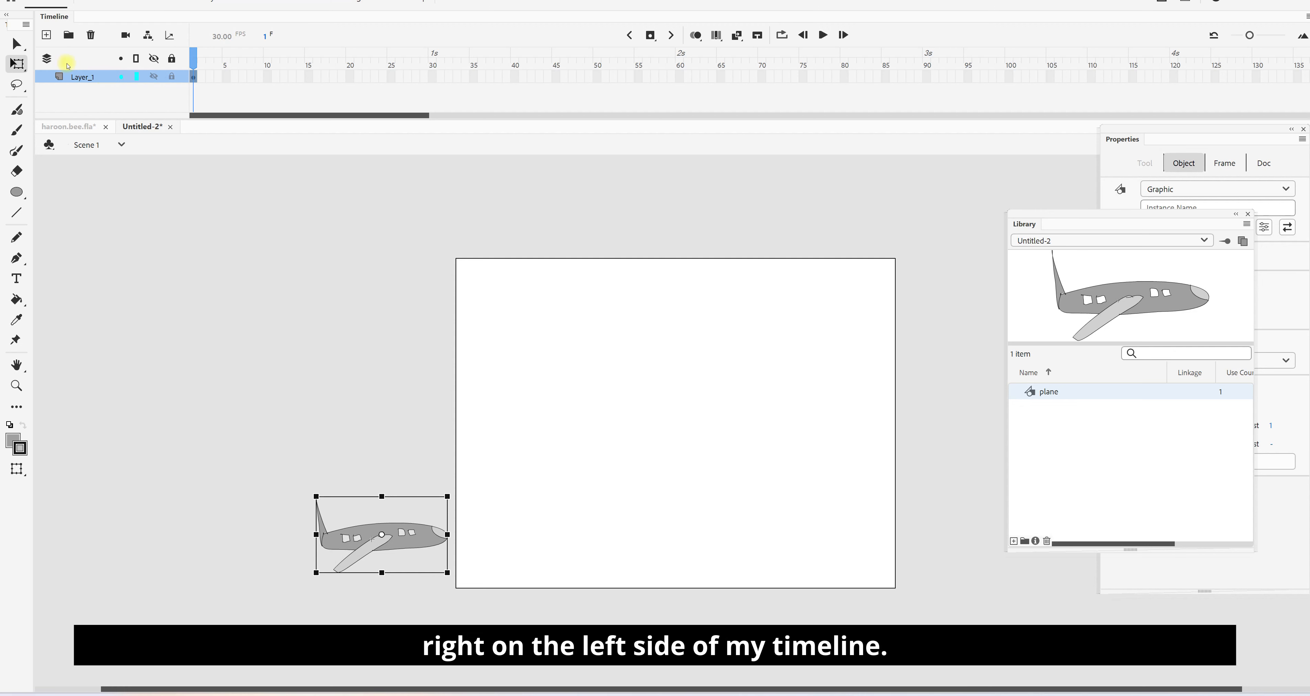
- Rename Layer_1 as plane
double_click(79, 76)
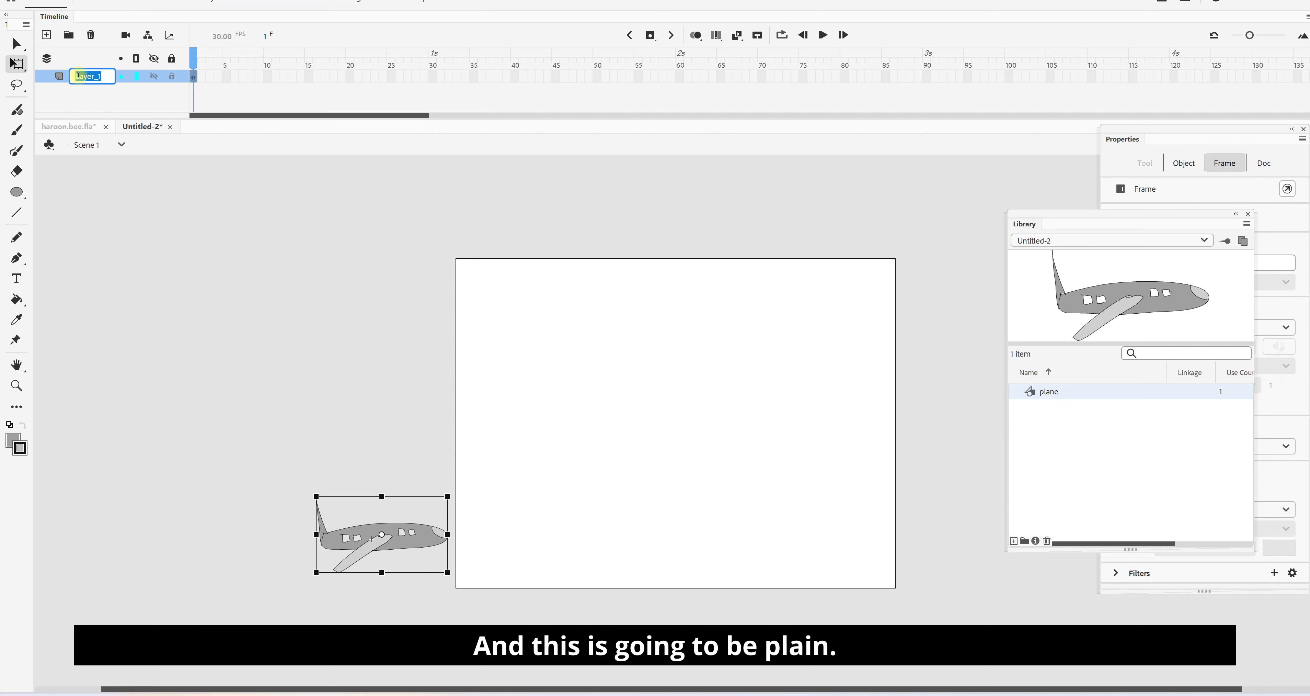
type("pa")
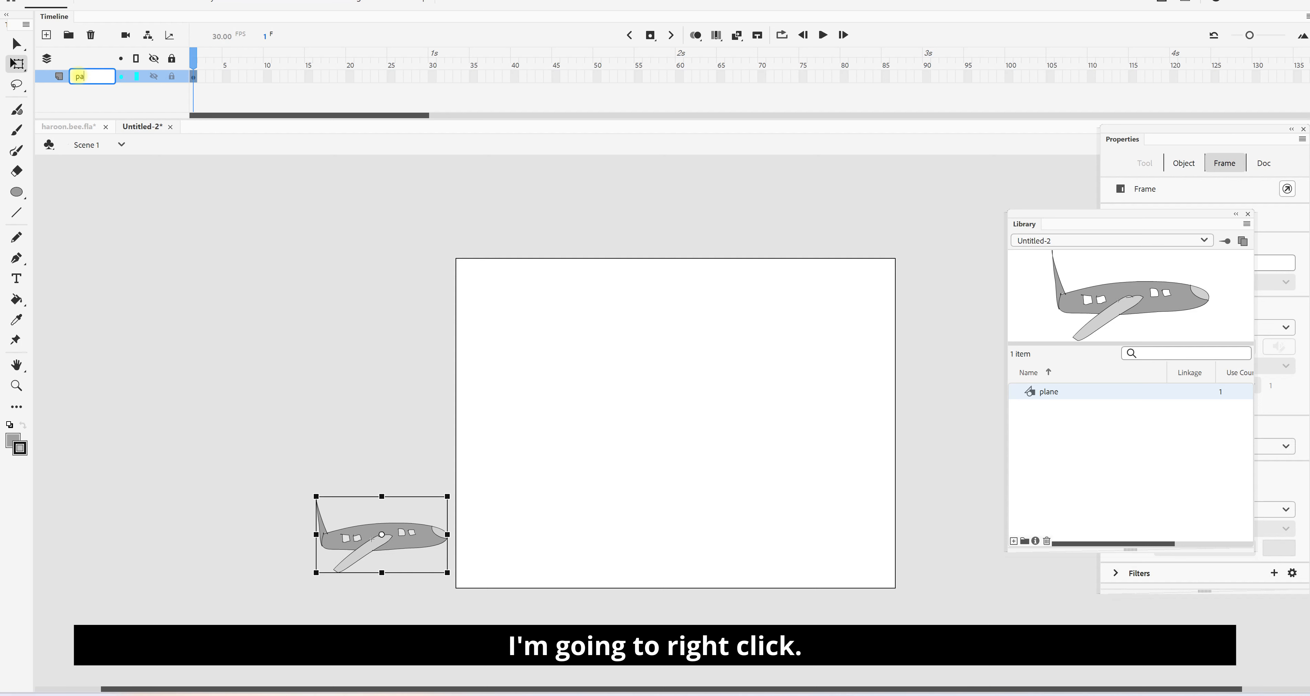
type("lane")
left_click(189, 195)
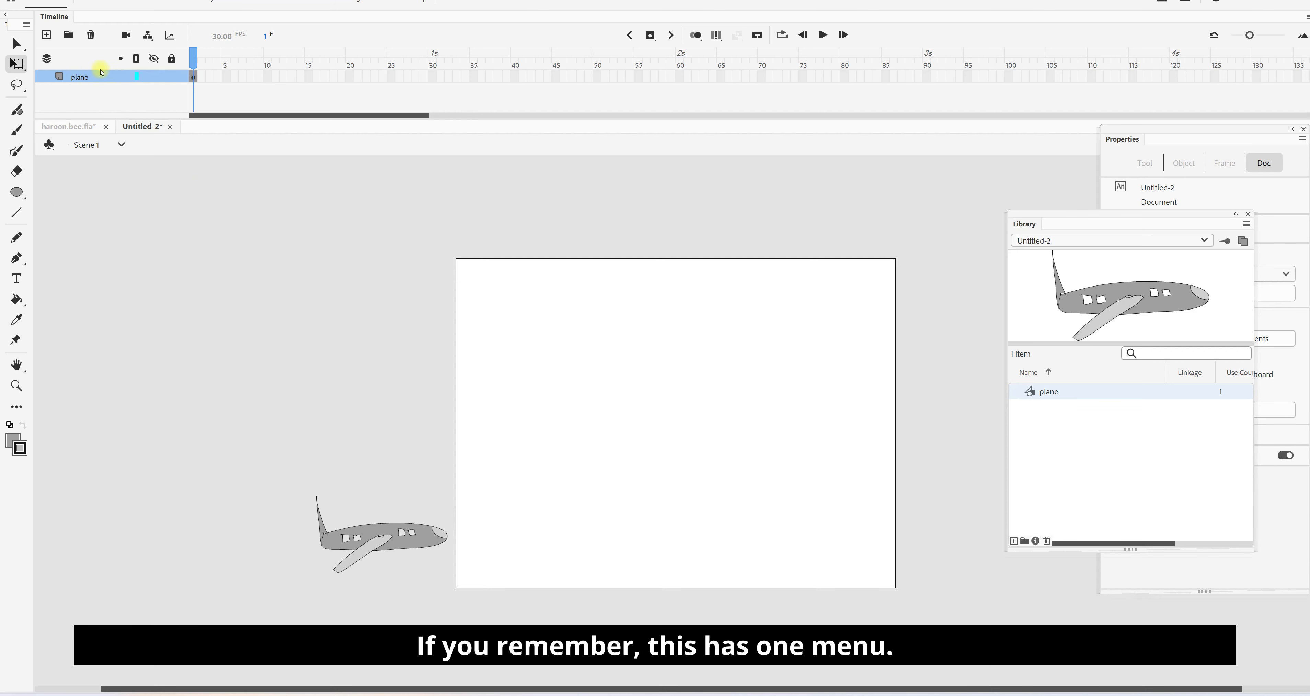
- Add a classic motion guide to the plane layer and extend both layers to frame 70
right_click(261, 76)
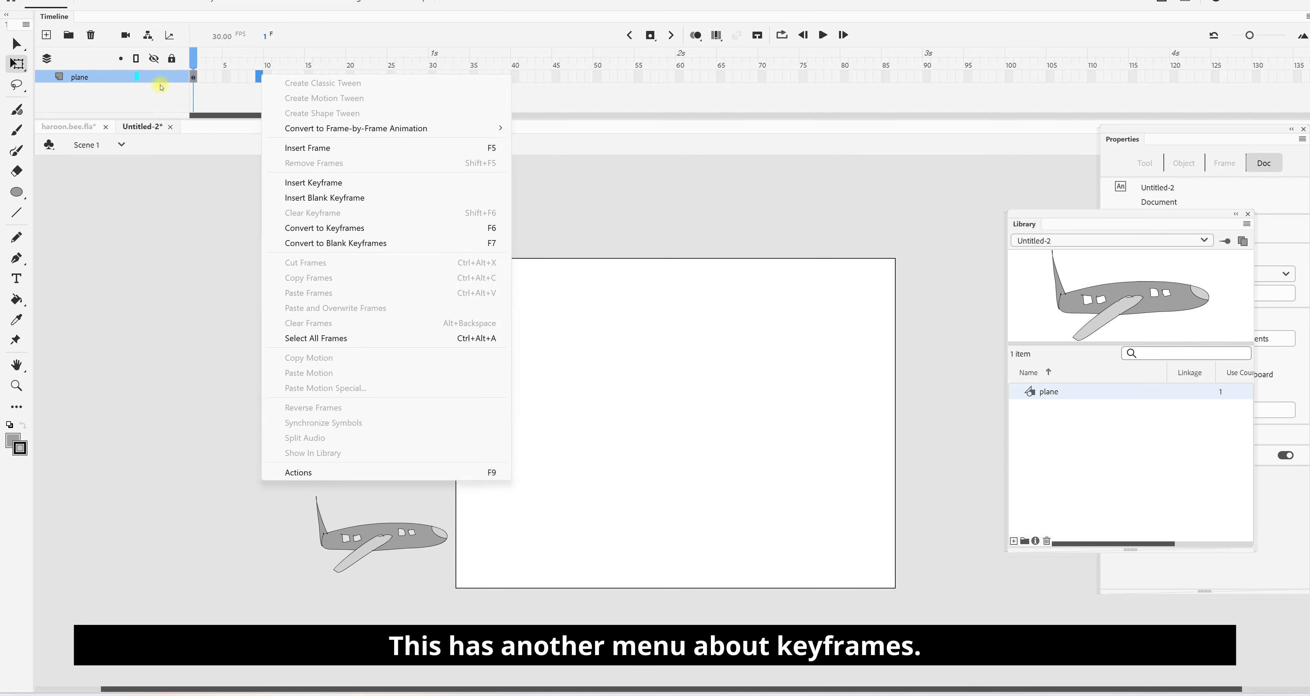
right_click(105, 77)
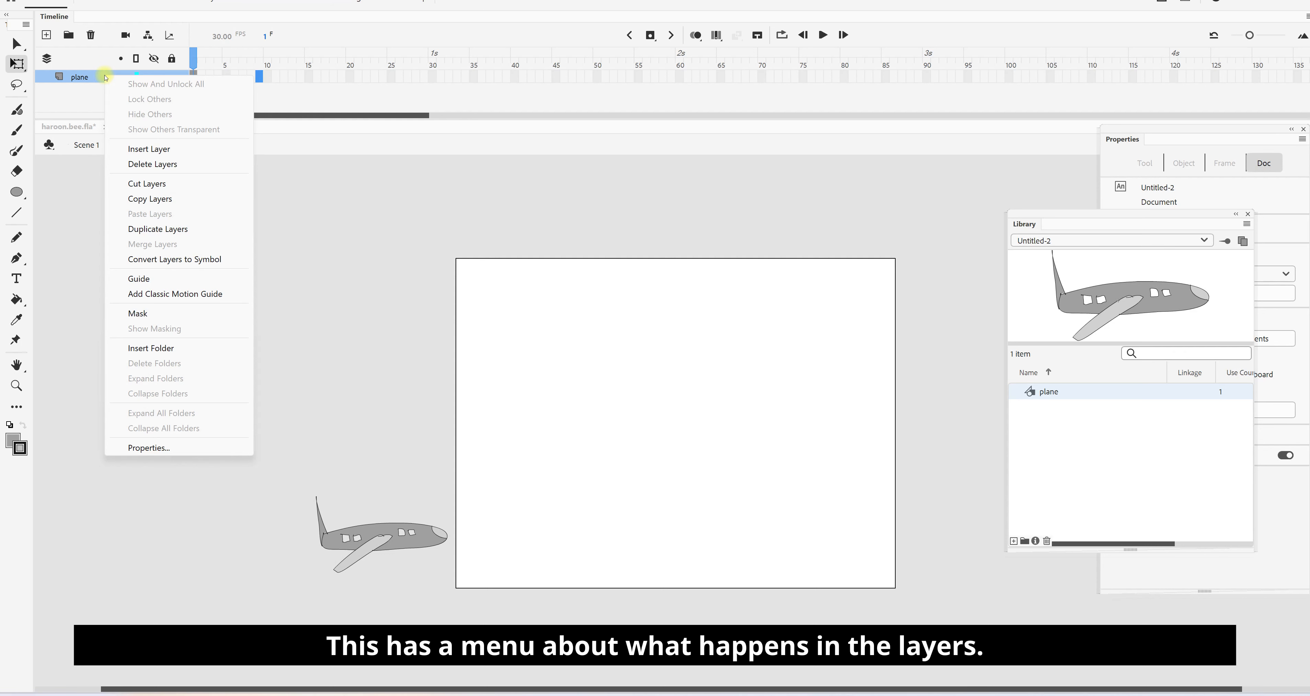
left_click(187, 295)
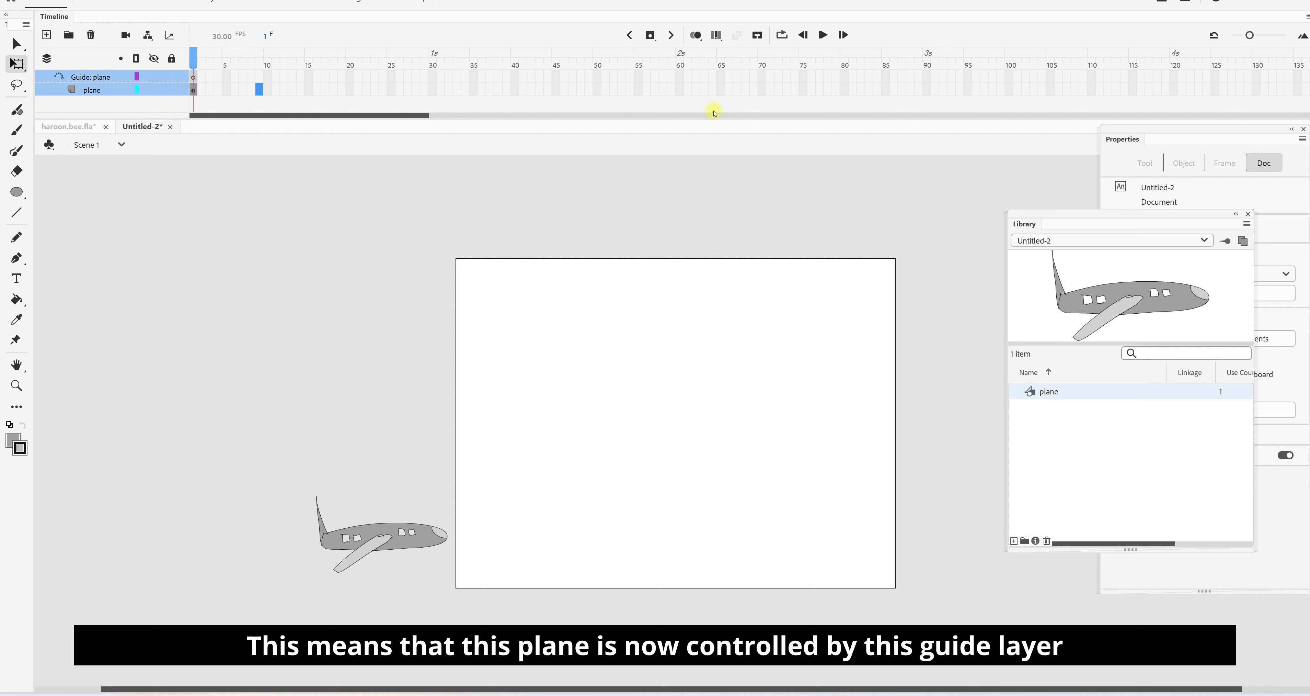
left_click_drag(762, 72, 762, 105)
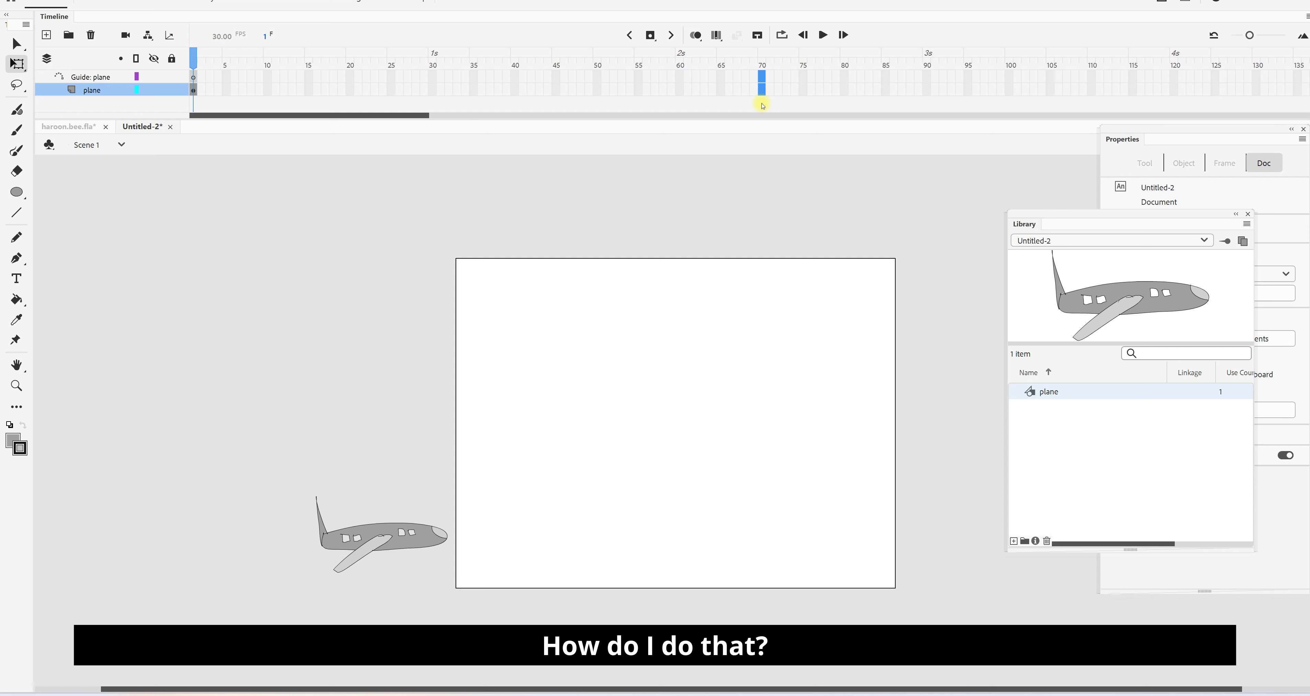
key("F5")
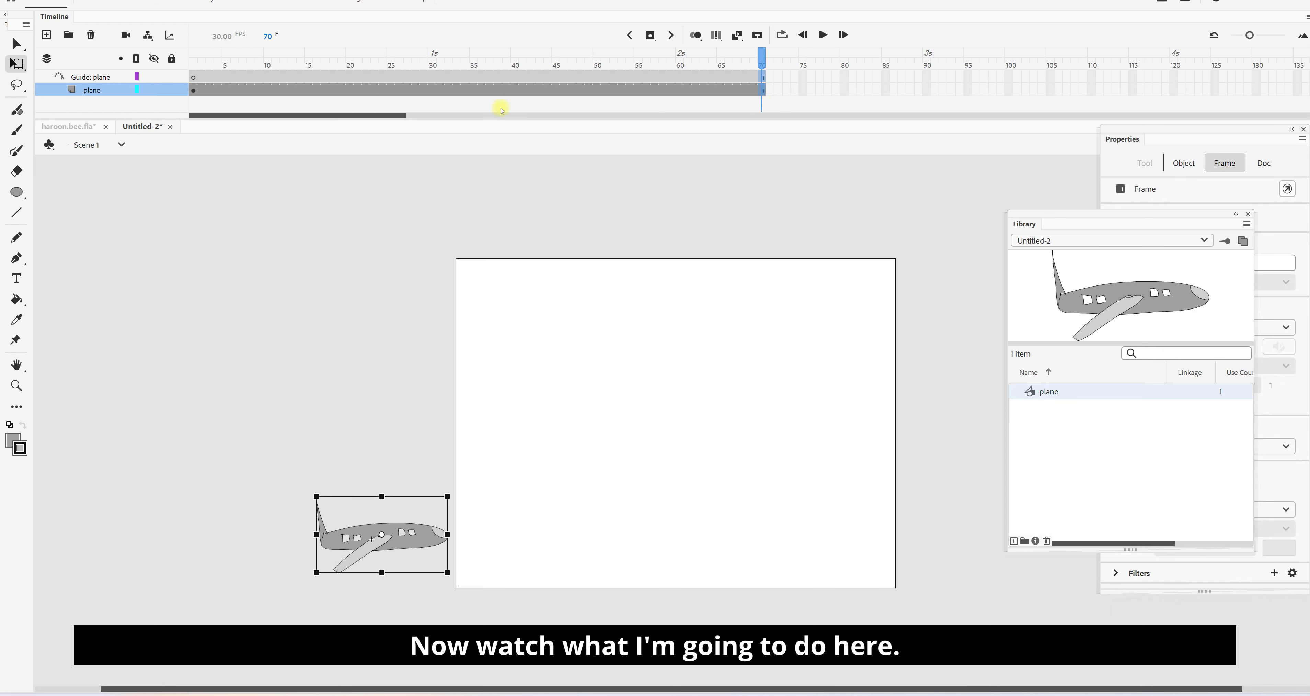
- On the guide layer's first frame, pencil a wavy flight path from the plane's centre to beyond the stage's upper right corner
left_click(193, 78)
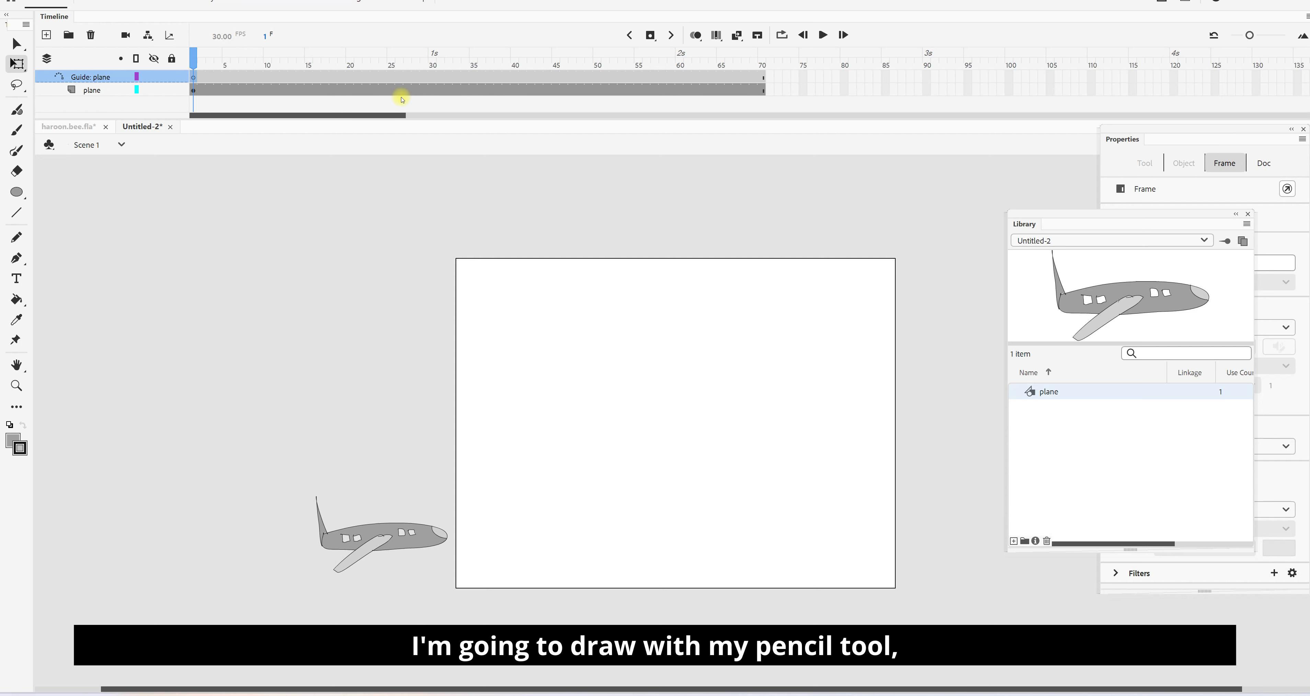
left_click(22, 235)
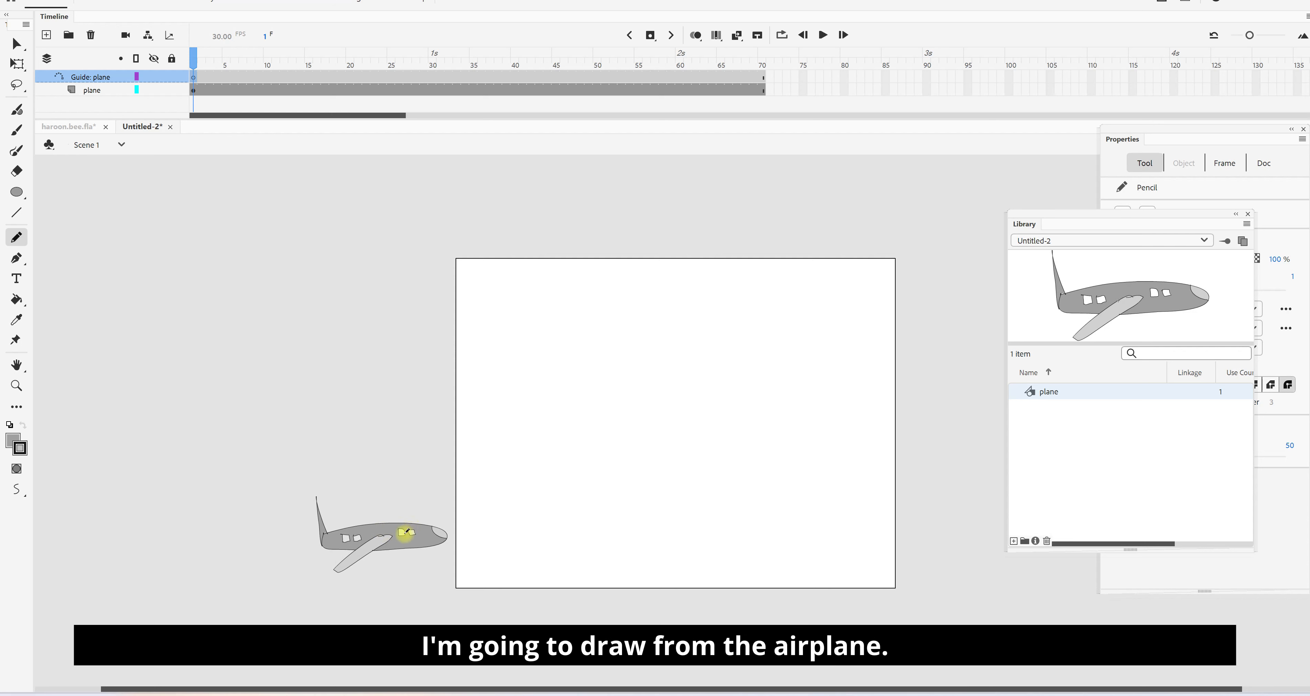
mouse_move(390, 530)
left_mouse_down()
mouse_move(410, 507)
mouse_move(472, 529)
mouse_move(484, 466)
mouse_move(511, 466)
mouse_move(537, 522)
mouse_move(550, 435)
left_mouse_up()
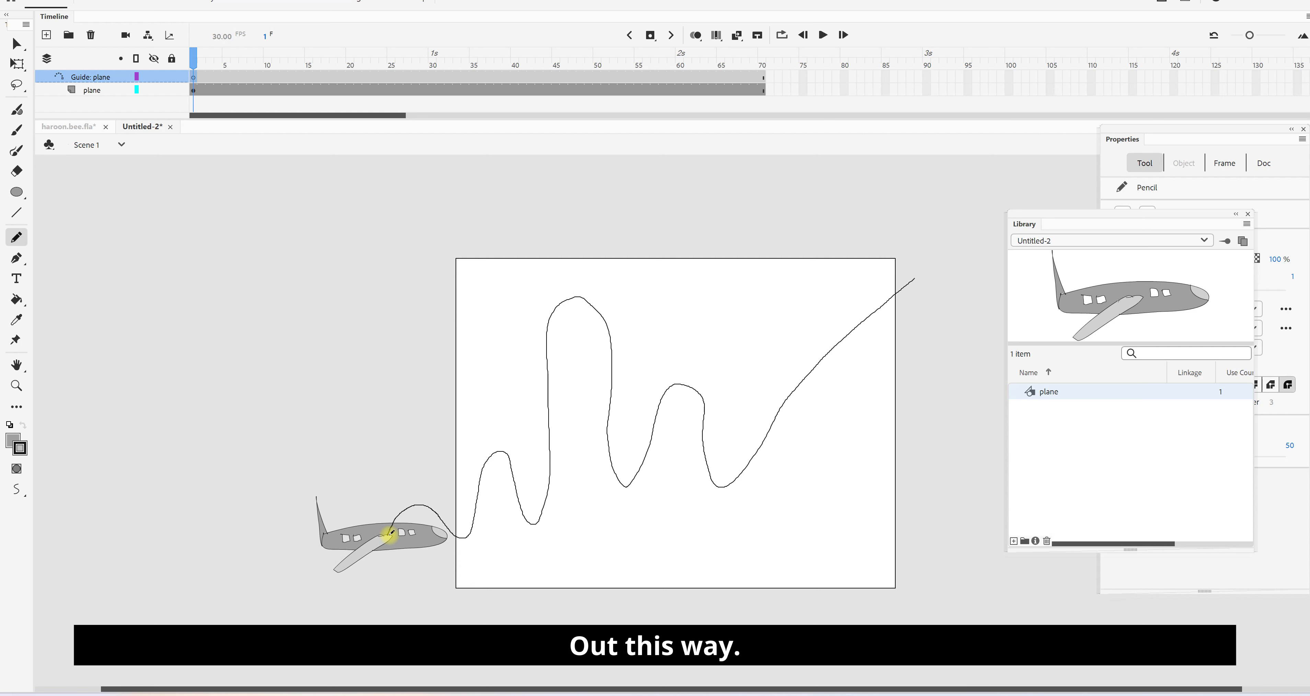
left_click_drag(391, 531, 971, 230)
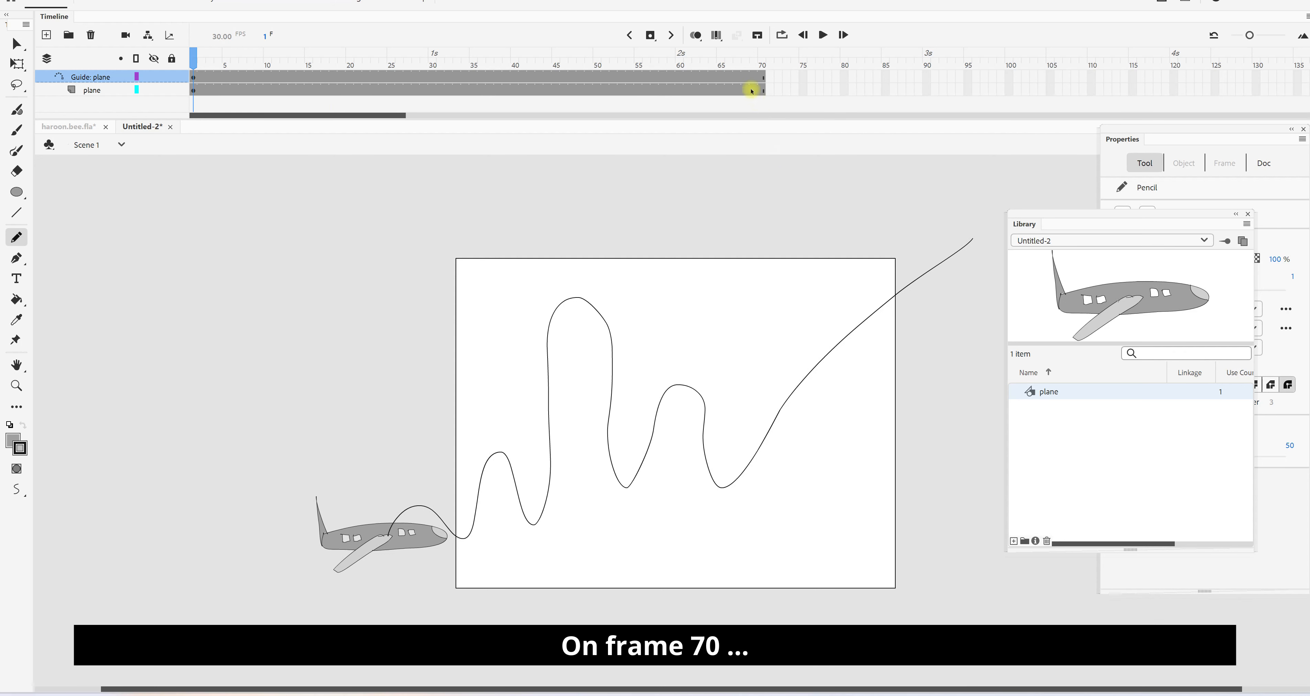
- Insert a keyframe at frame 70 of the plane layer
left_click(763, 90)
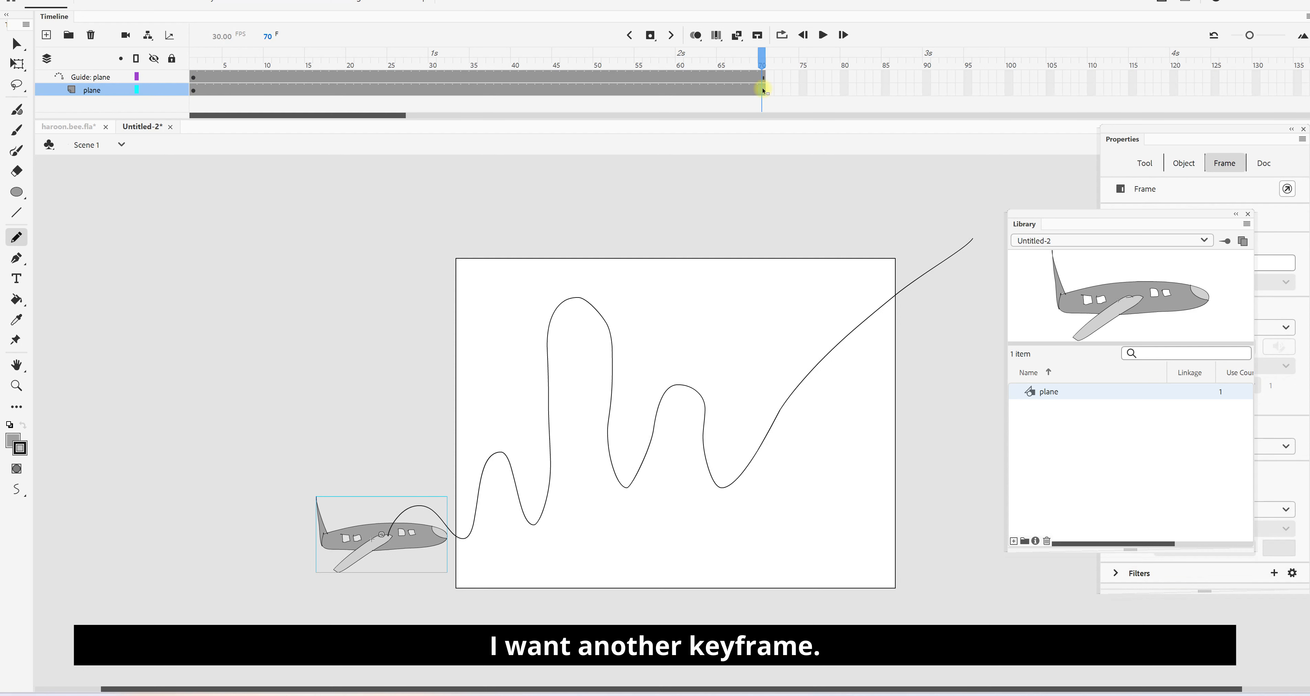
left_click(652, 34)
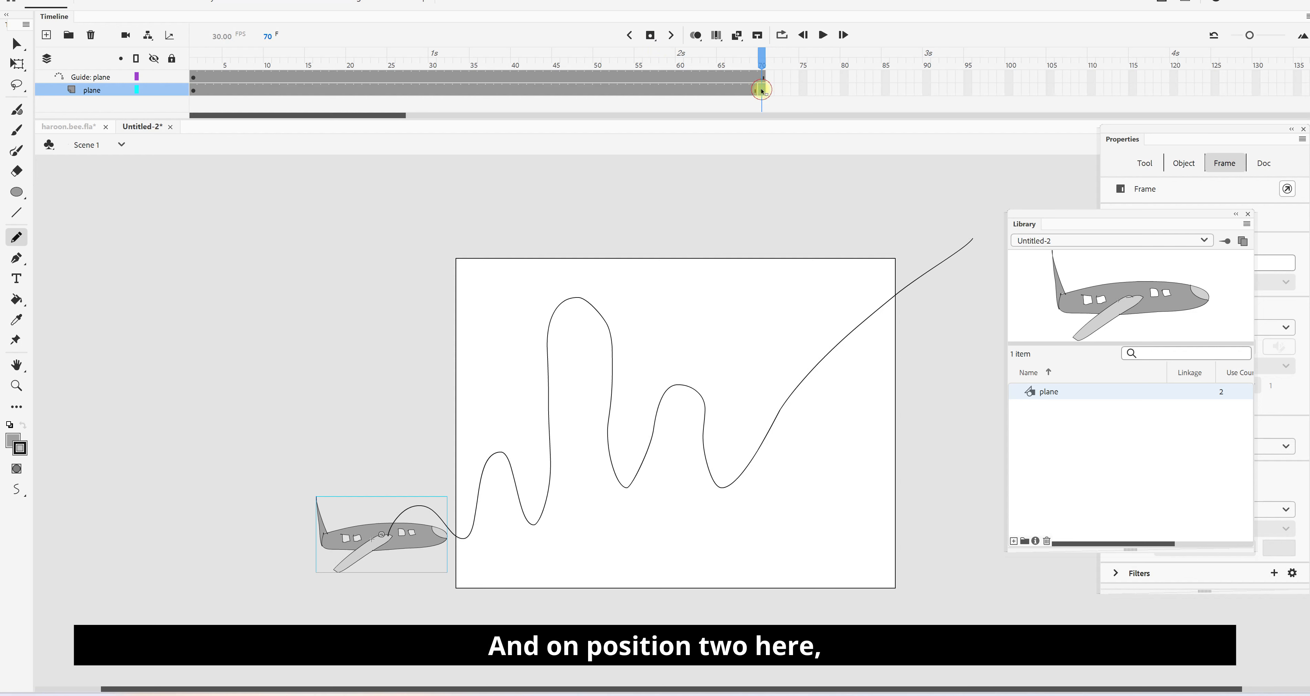
- Move the plane onto the guide path's upper-right end at frame 70, and align it with the path's start at frame 1
left_click(17, 43)
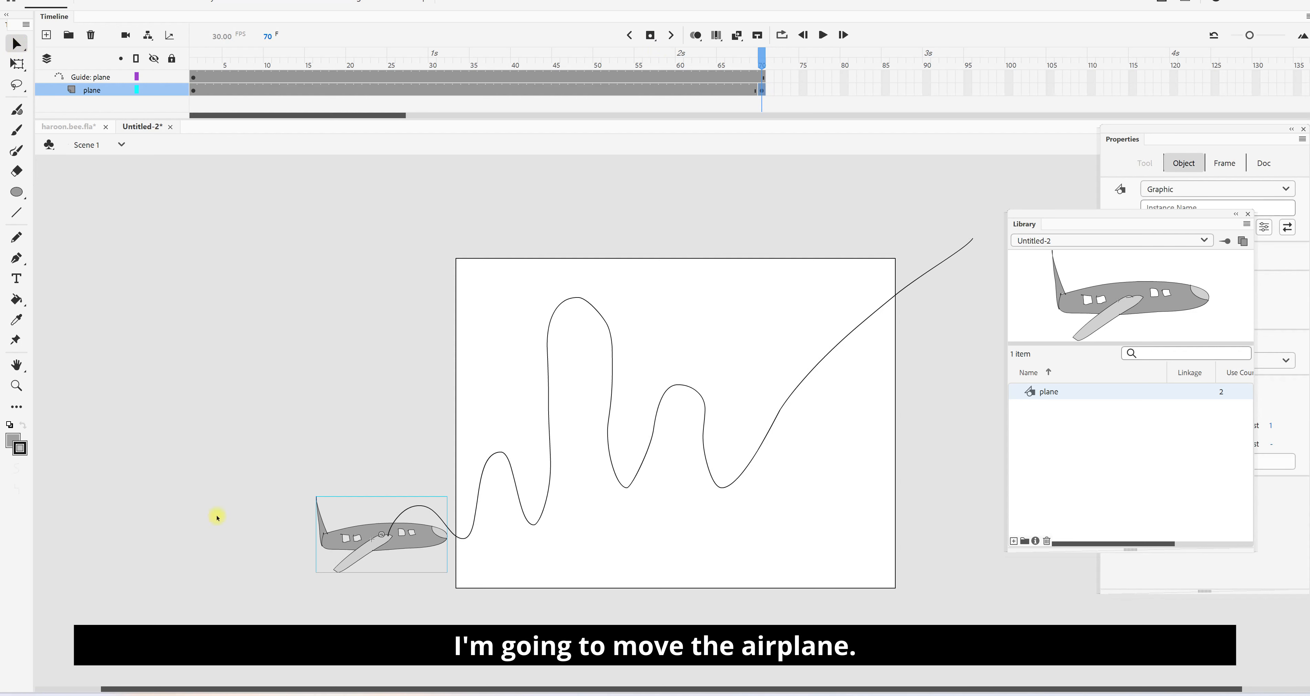
left_click_drag(401, 538, 977, 262)
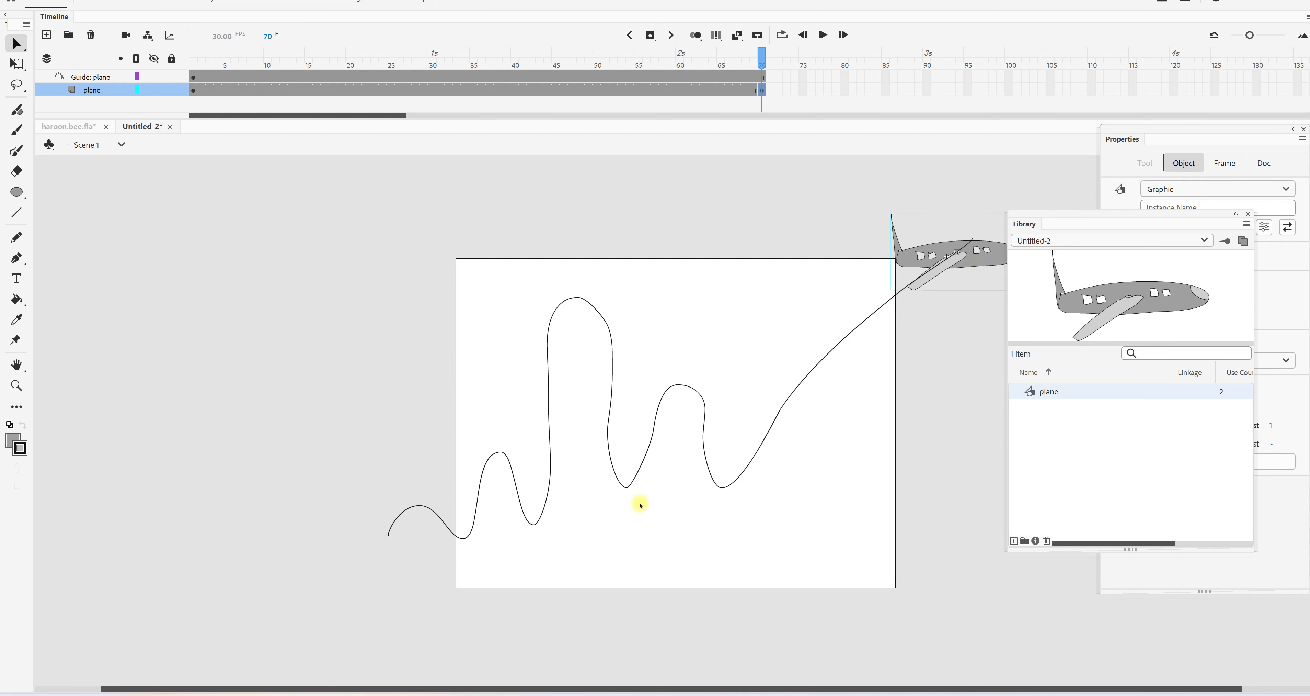
left_click(194, 90)
mouse_move(401, 545)
left_mouse_down()
mouse_move(415, 526)
mouse_move(407, 535)
left_mouse_up()
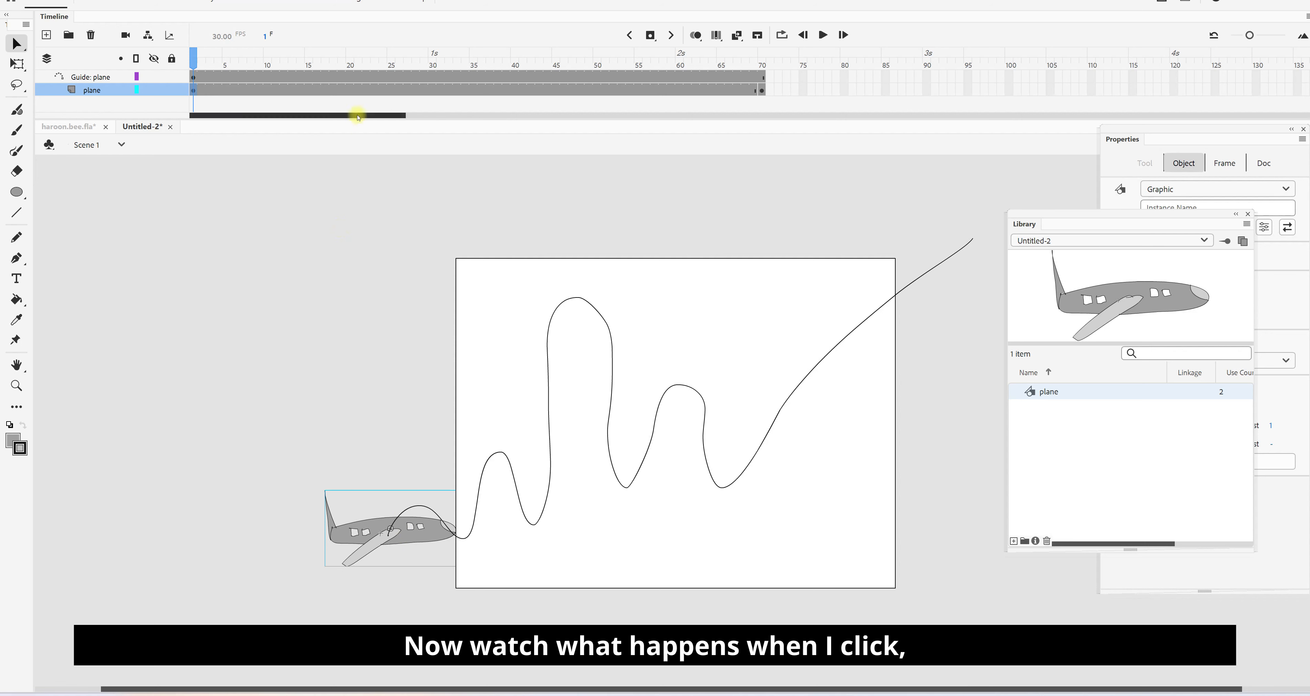
- Create a classic tween between the plane layer's keyframes and preview the animation along the path as a test movie
right_click(353, 89)
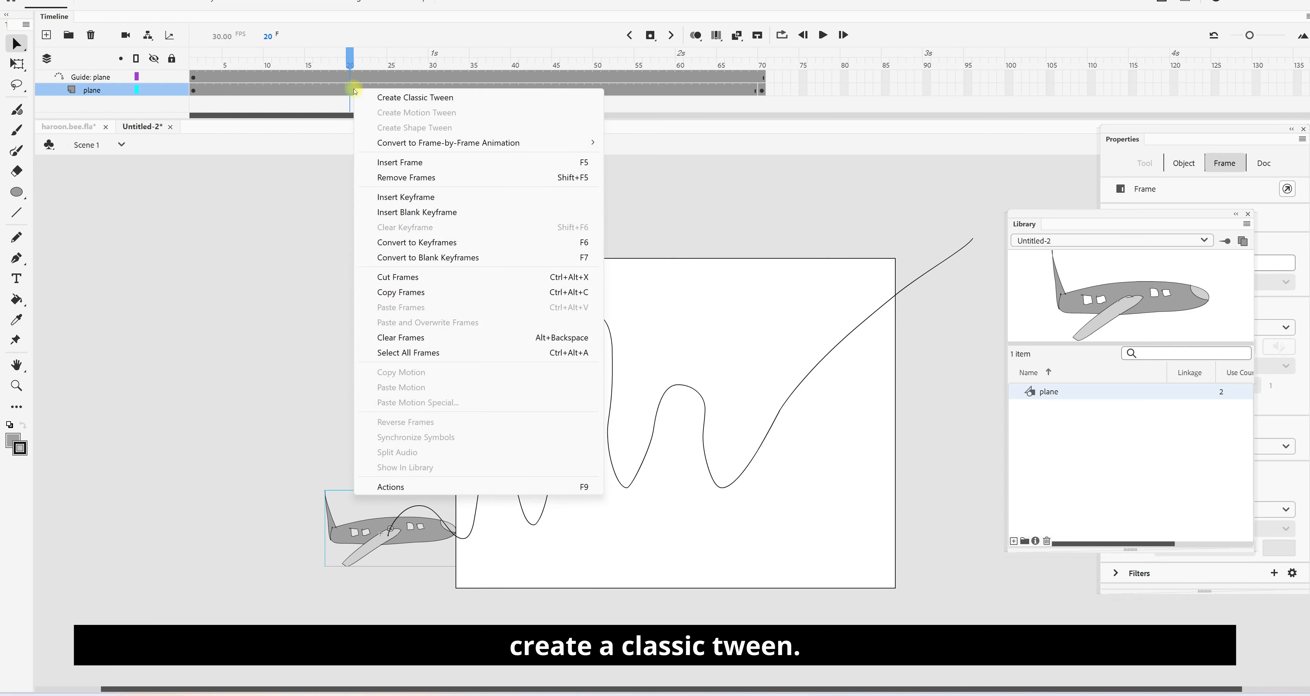
left_click(397, 95)
left_click_drag(349, 66, 267, 81)
key("ctrl+Return")
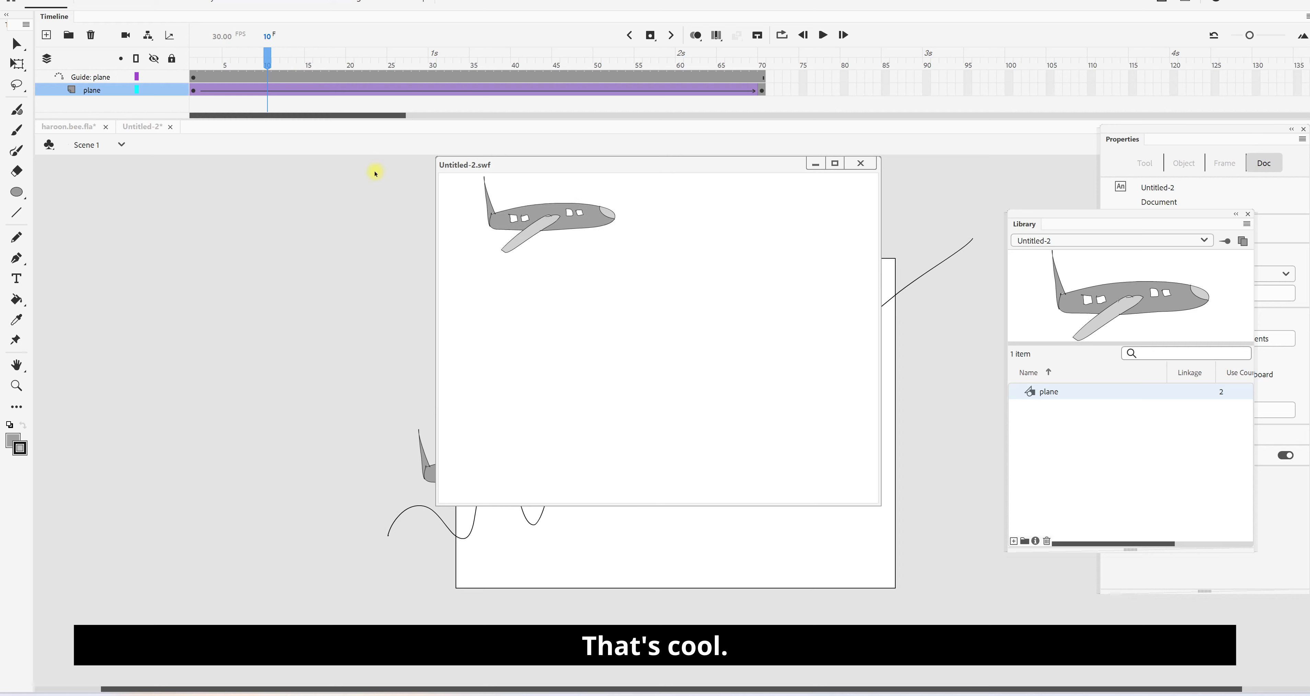
left_click(868, 164)
- Clear the Library away from the tween properties and enable Orient to path for the plane's classic tween
left_click_drag(1099, 214, 917, 178)
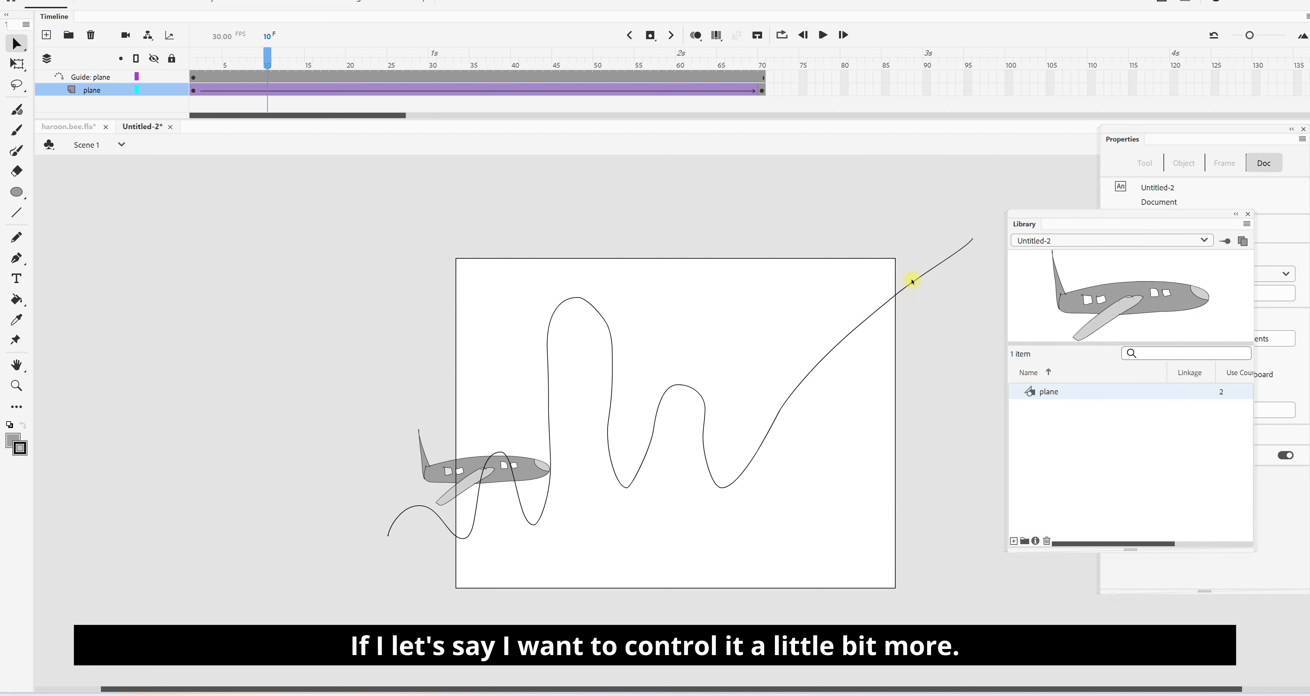
left_click_drag(1066, 219, 919, 219)
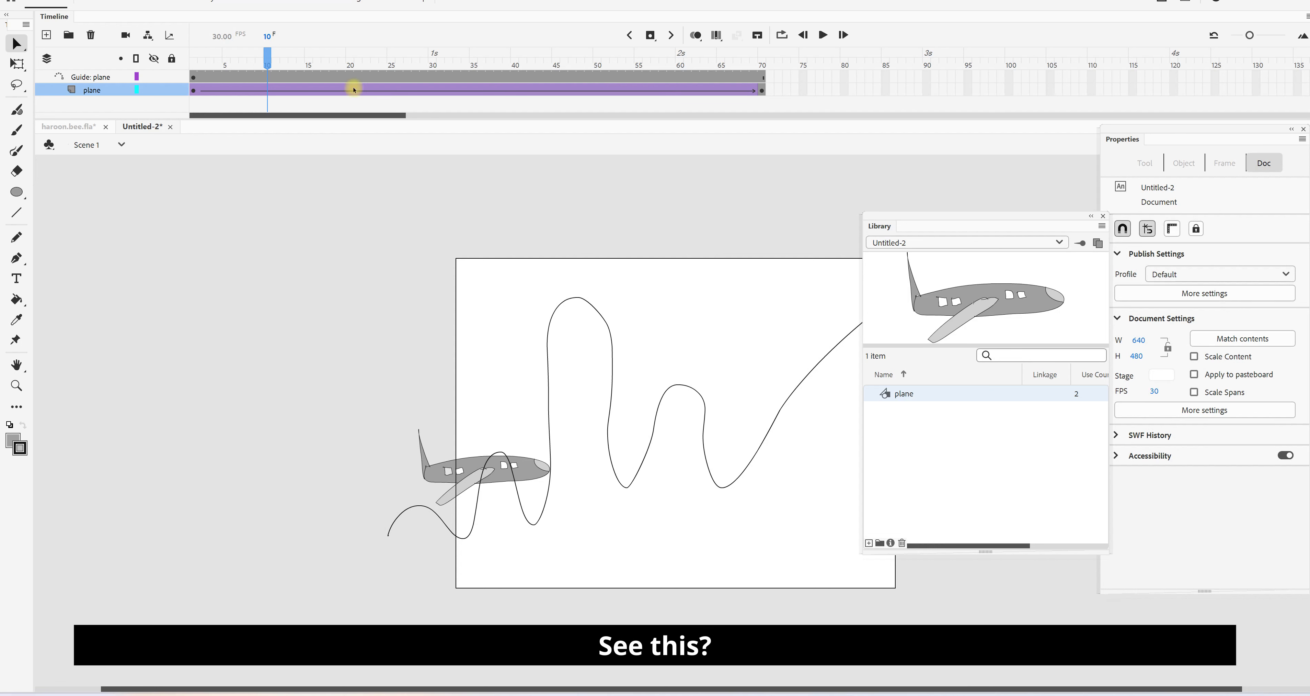
left_click(399, 90)
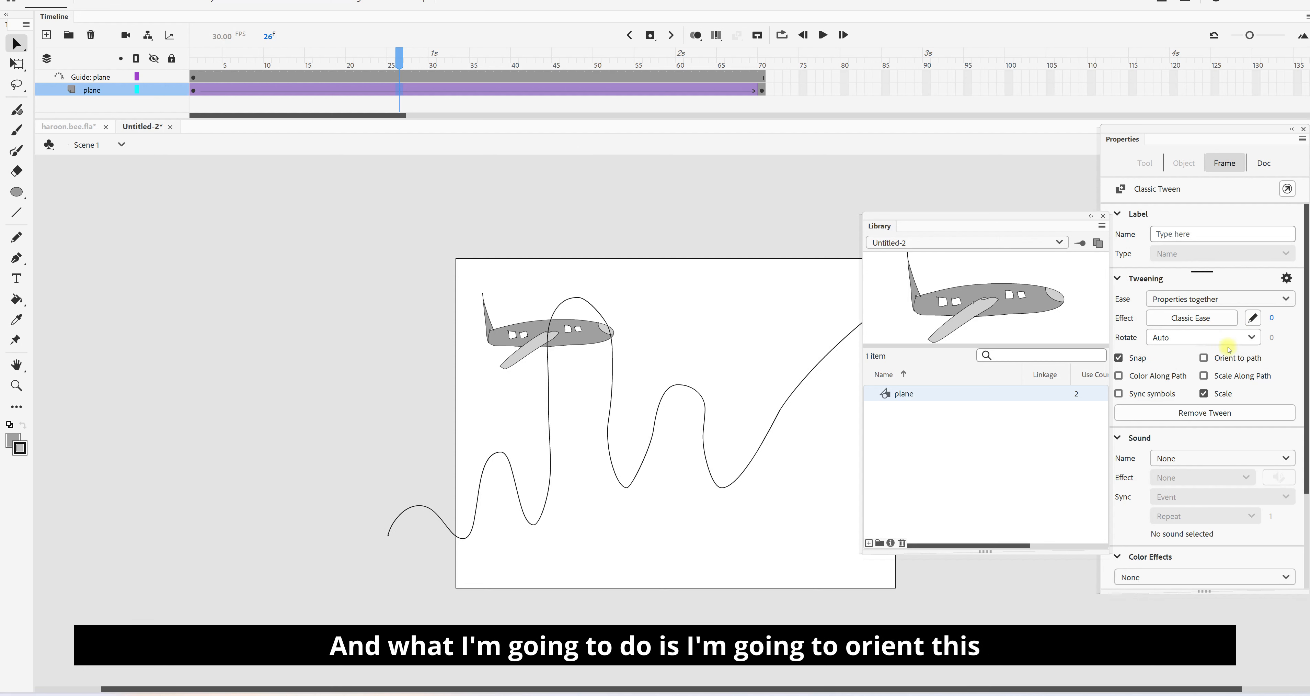
left_click(1205, 358)
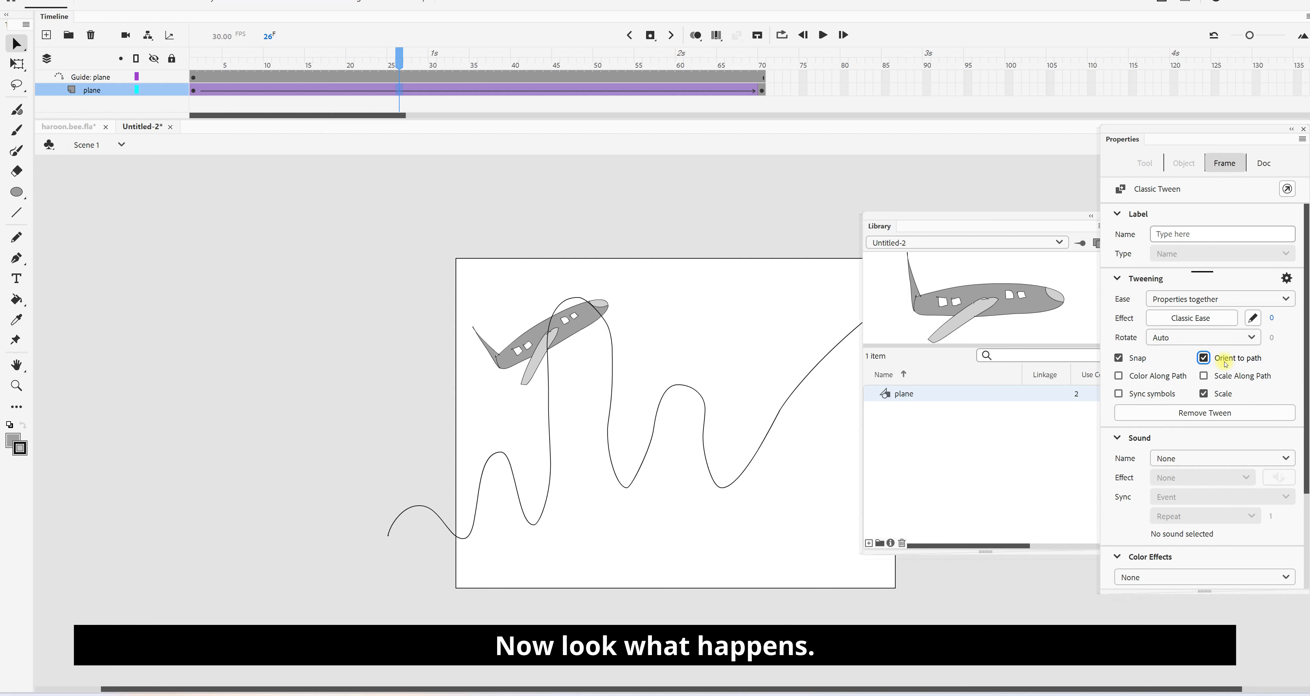
- Undo the accidental switch-off of Orient to path and check the plane's rotation along the curve up to frame 29
key("space")
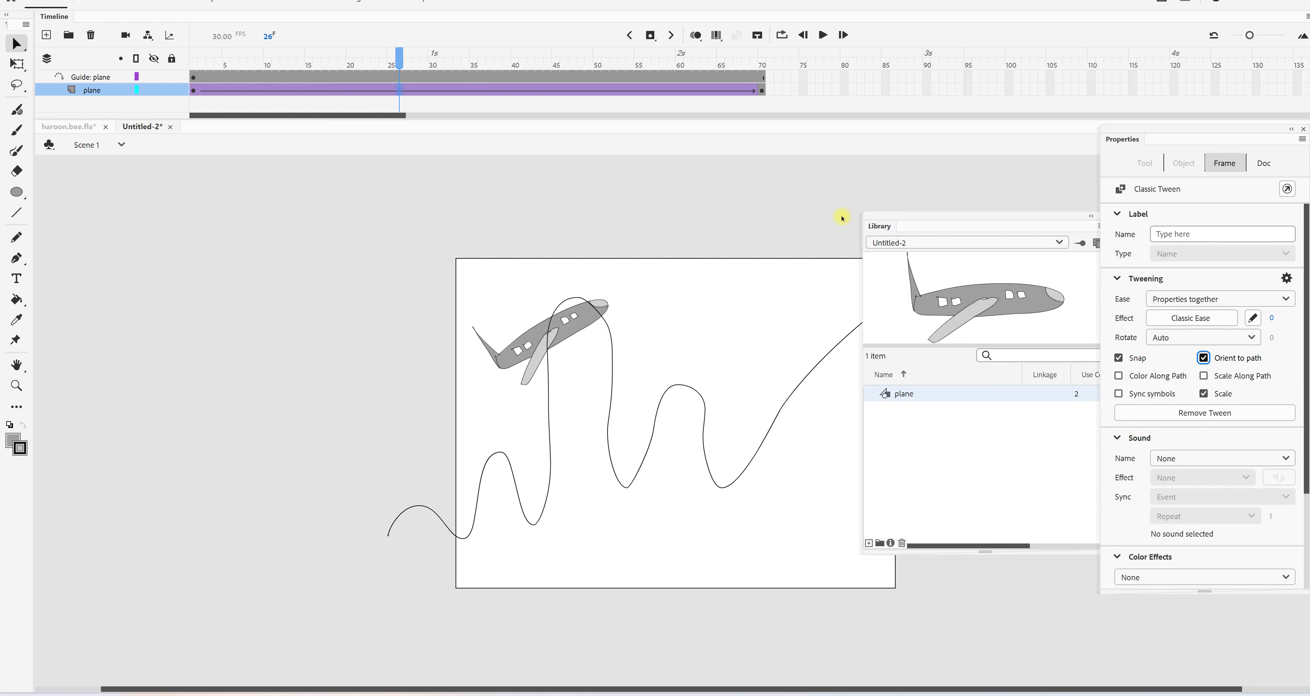
left_click_drag(919, 217, 1046, 252)
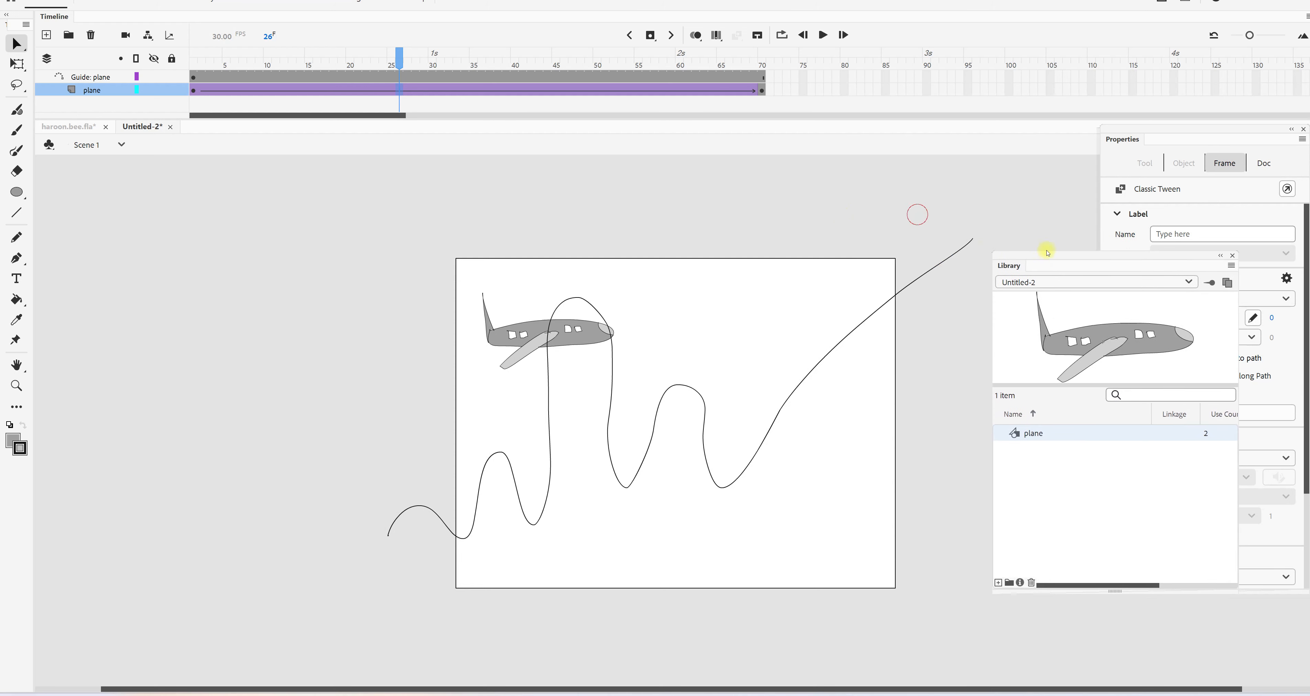
key("ctrl+z")
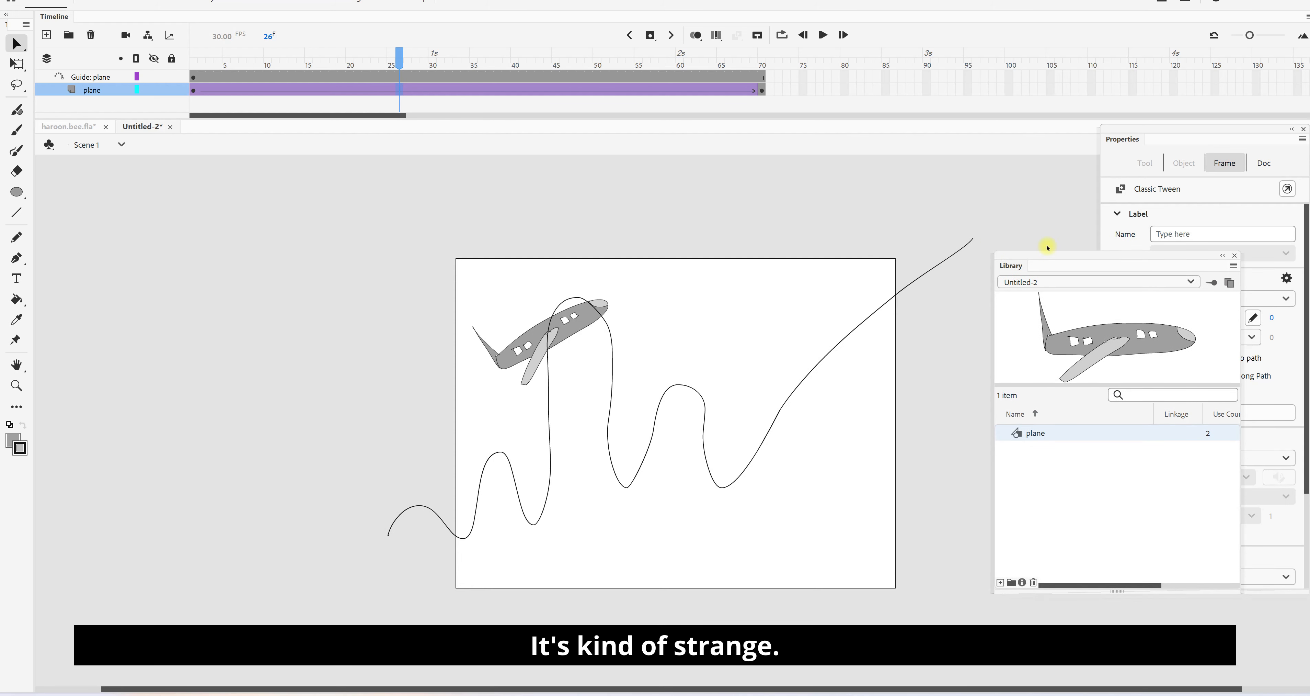
left_click_drag(1057, 255, 960, 299)
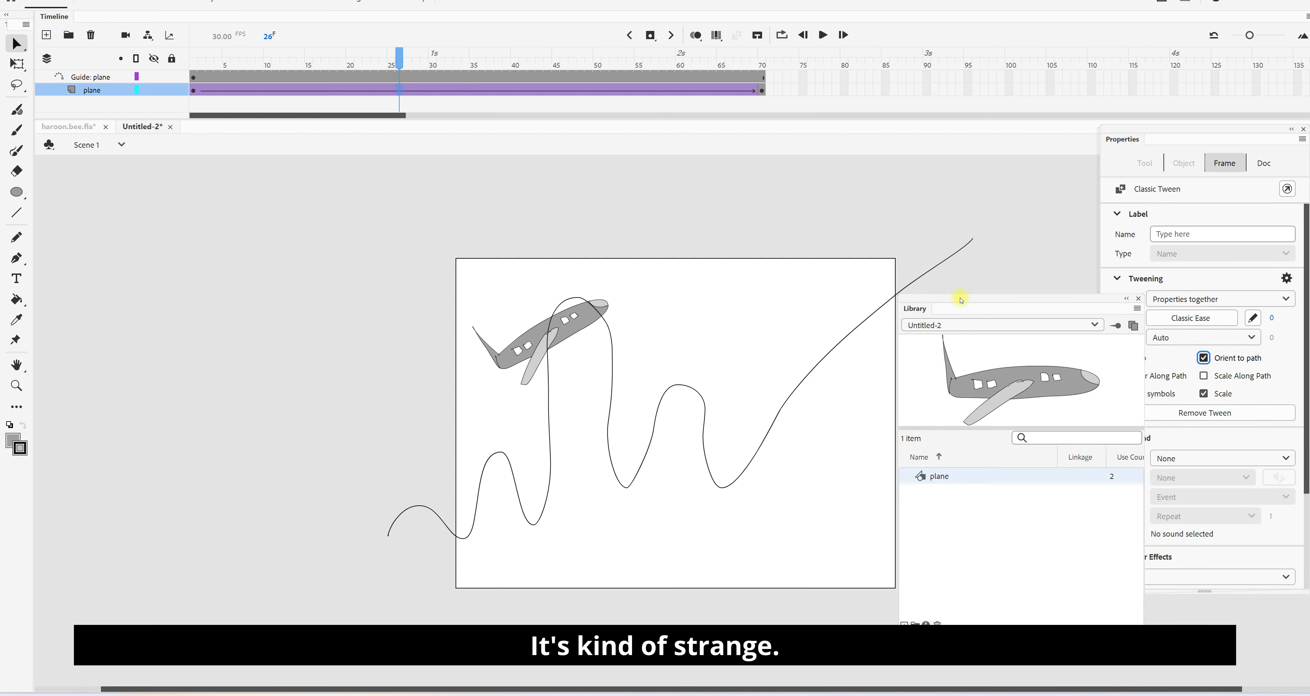
left_click_drag(400, 57, 426, 69)
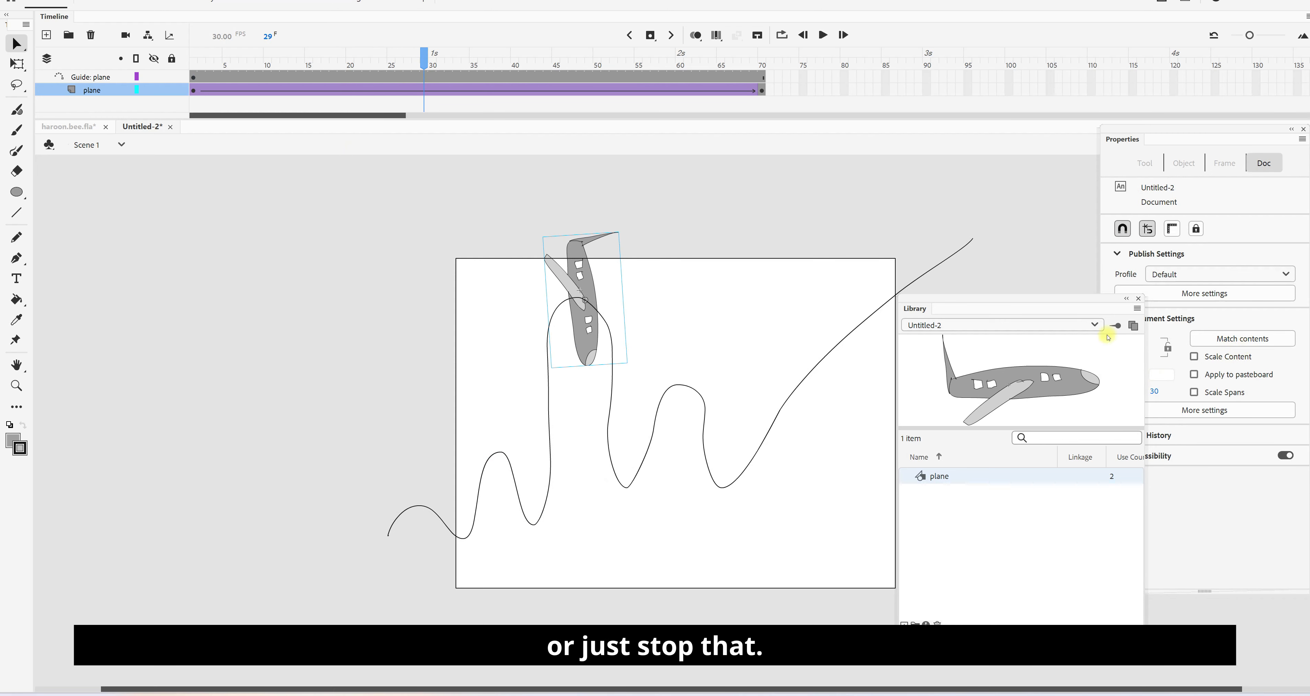
- Disable Orient to path for the plane layer's classic tween
left_click_drag(1078, 304, 1002, 358)
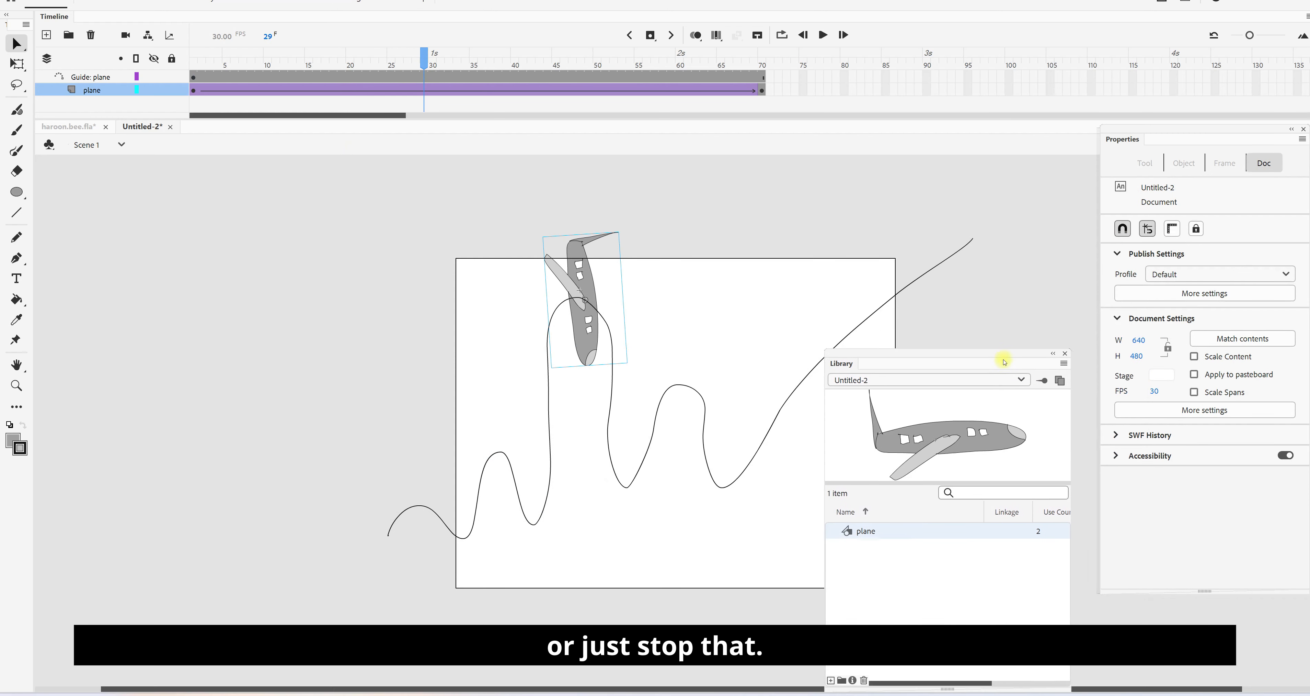
left_click(632, 90)
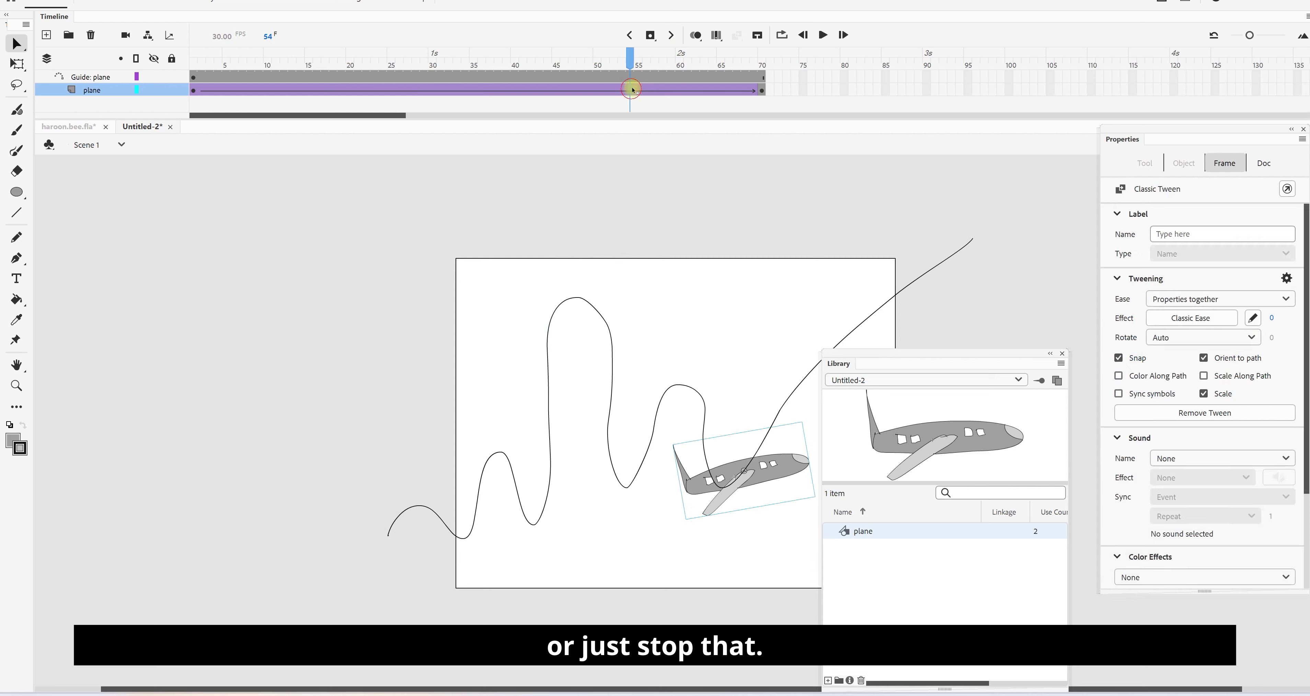
left_click(1203, 358)
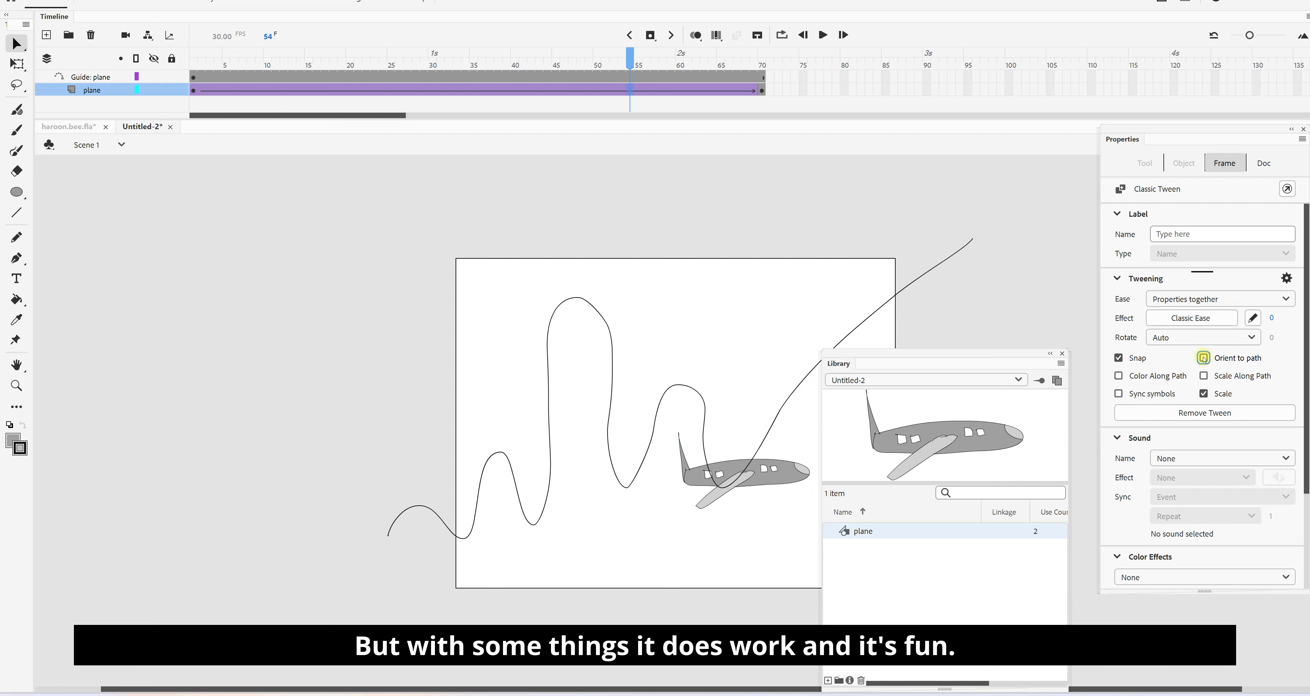